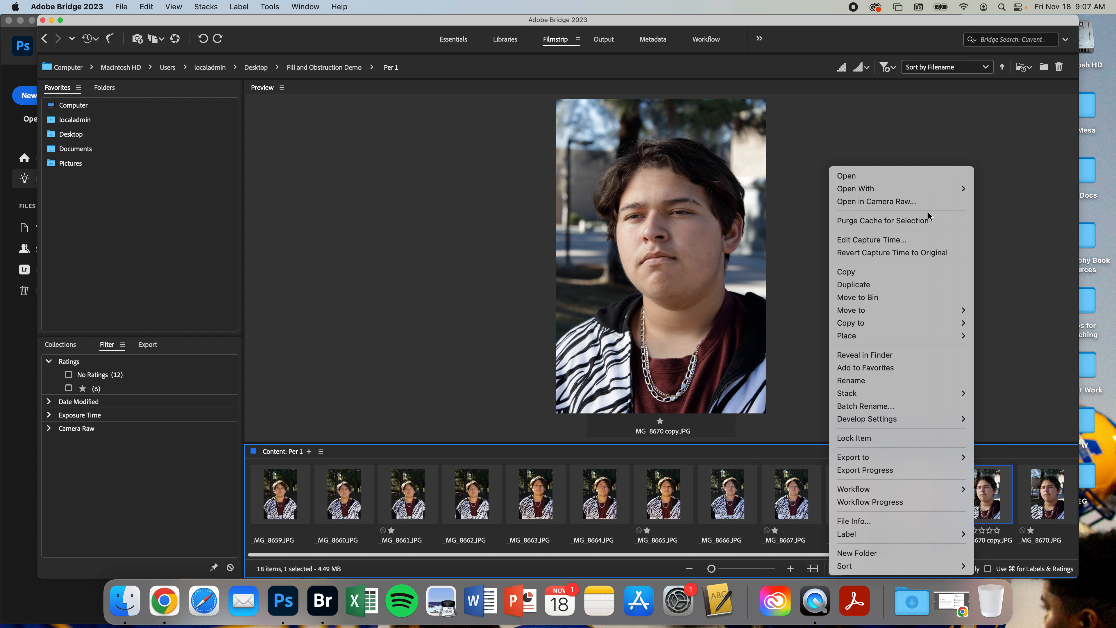
Open the selected photo in Camera Raw and enlarge the editor window
{"action": "left_click", "coordinate": [907, 201]}
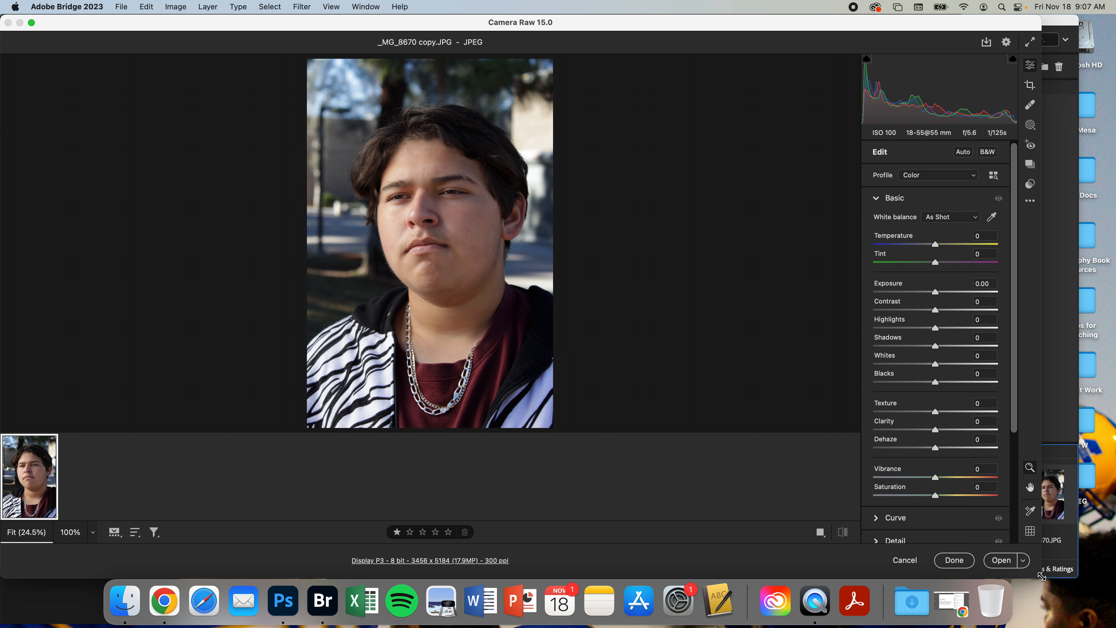
{"action": "left_click_drag", "start_coordinate": [1071, 580], "coordinate": [1106, 587]}
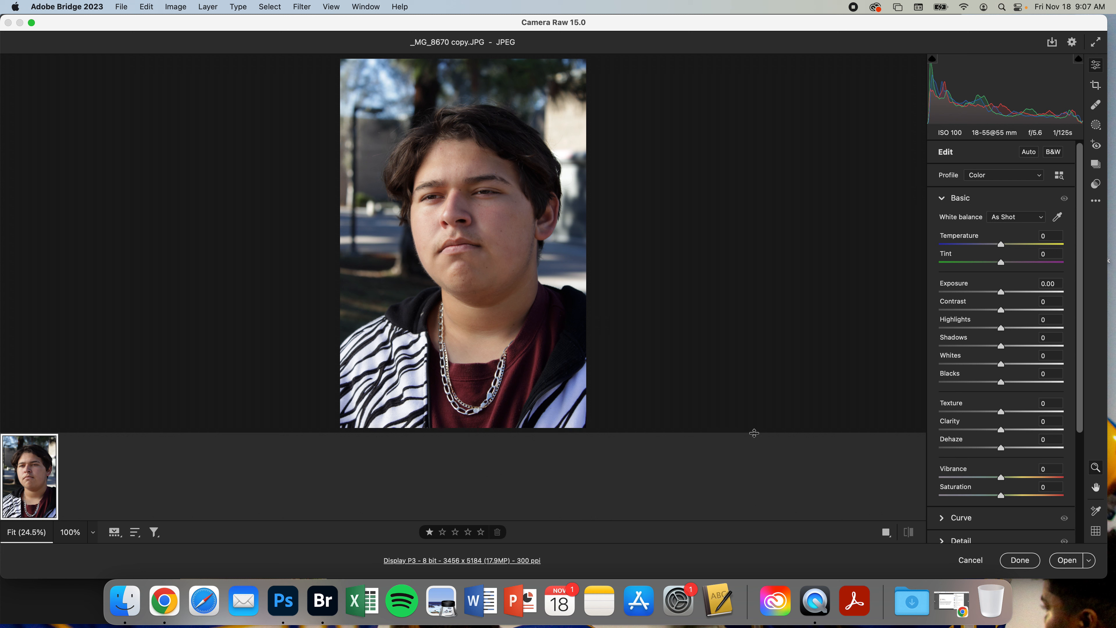
{"action": "left_click_drag", "start_coordinate": [753, 433], "coordinate": [754, 470]}
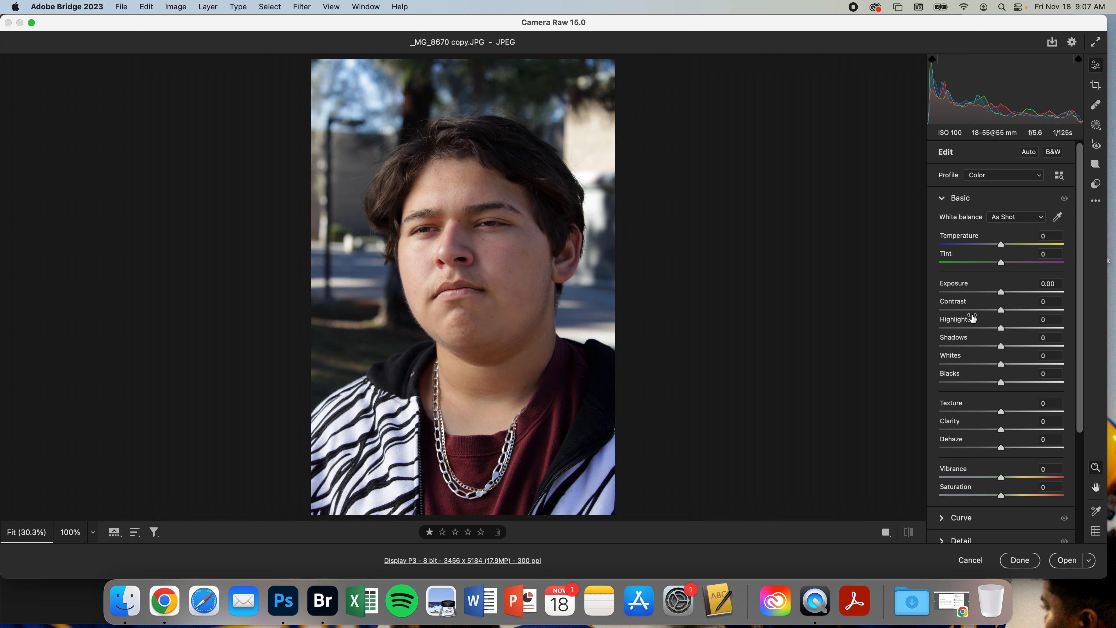
Set Exposure to +0.55, Temperature to +2 and Vibrance to +17 in the basic adjustments
{"action": "left_click_drag", "start_coordinate": [1001, 291], "coordinate": [1007, 294]}
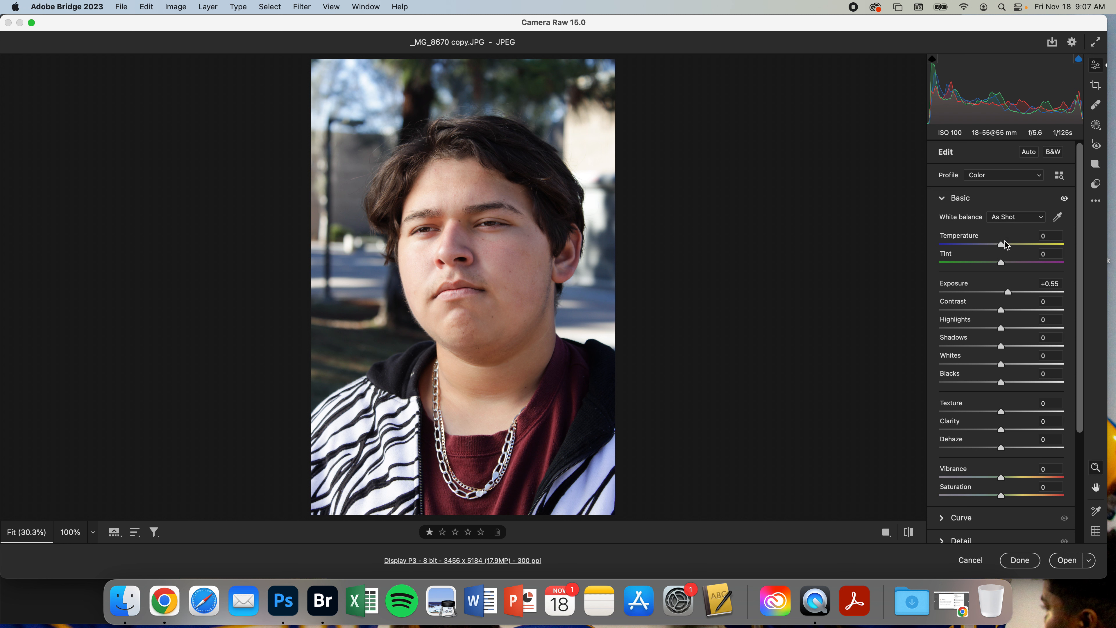
{"action": "left_click", "coordinate": [1005, 245]}
{"action": "left_click_drag", "start_coordinate": [1006, 242], "coordinate": [1006, 242]}
{"action": "left_click_drag", "start_coordinate": [1077, 230], "coordinate": [1078, 286]}
{"action": "left_click", "coordinate": [1017, 402]}
{"action": "left_click_drag", "start_coordinate": [1017, 401], "coordinate": [1011, 401]}
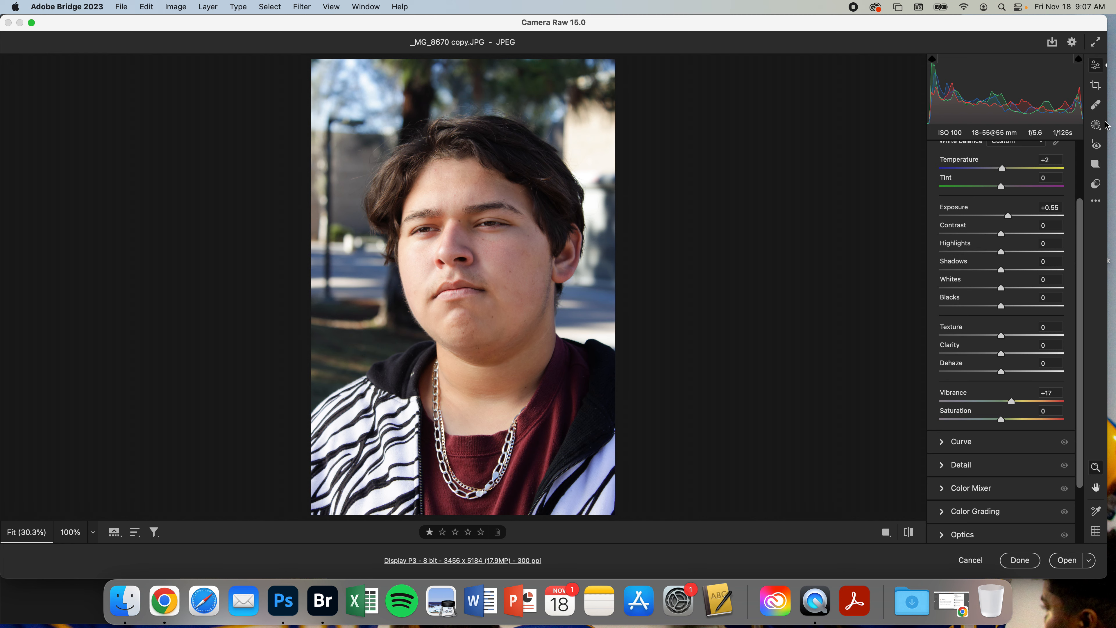
Crop the photo slightly from the top-left corner and apply the crop
{"action": "left_click", "coordinate": [1095, 85]}
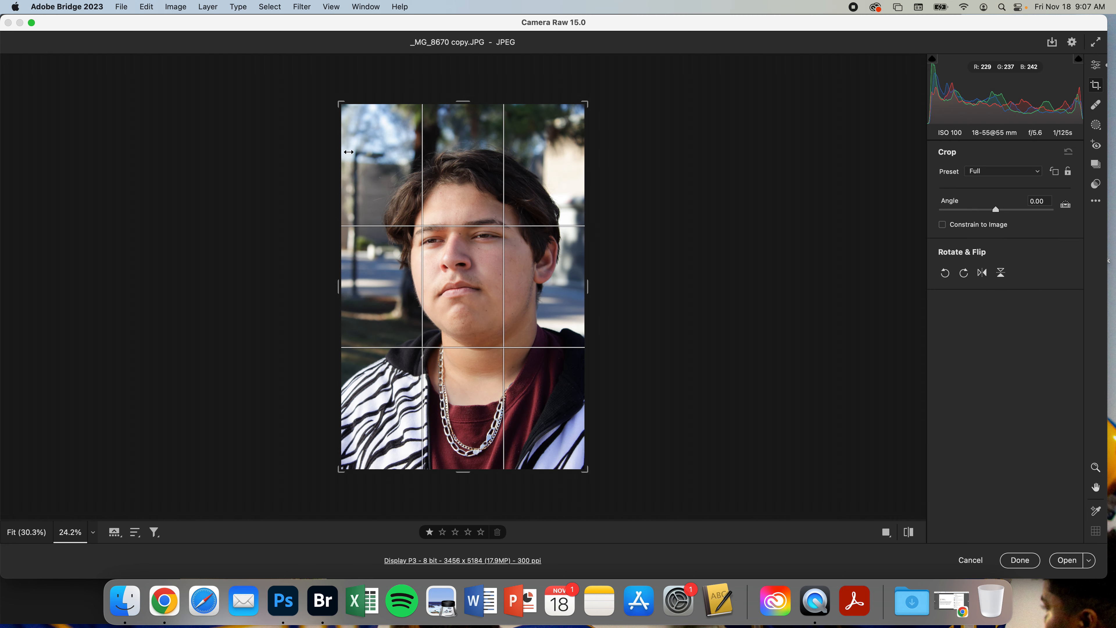
{"action": "left_click_drag", "start_coordinate": [342, 105], "coordinate": [345, 113]}
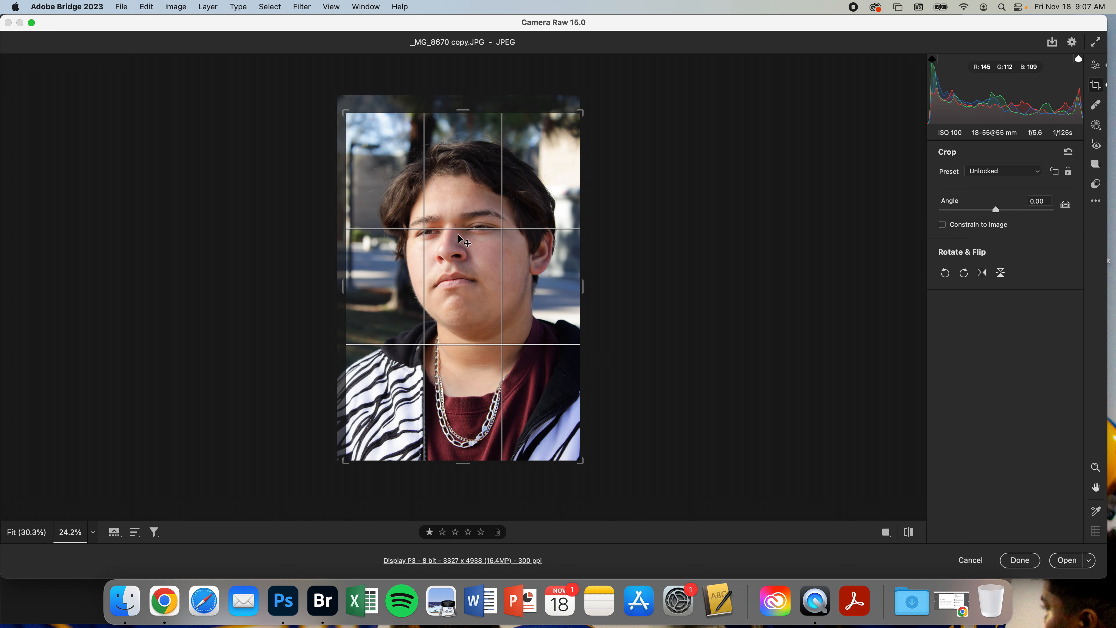
{"action": "key", "text": "Return"}
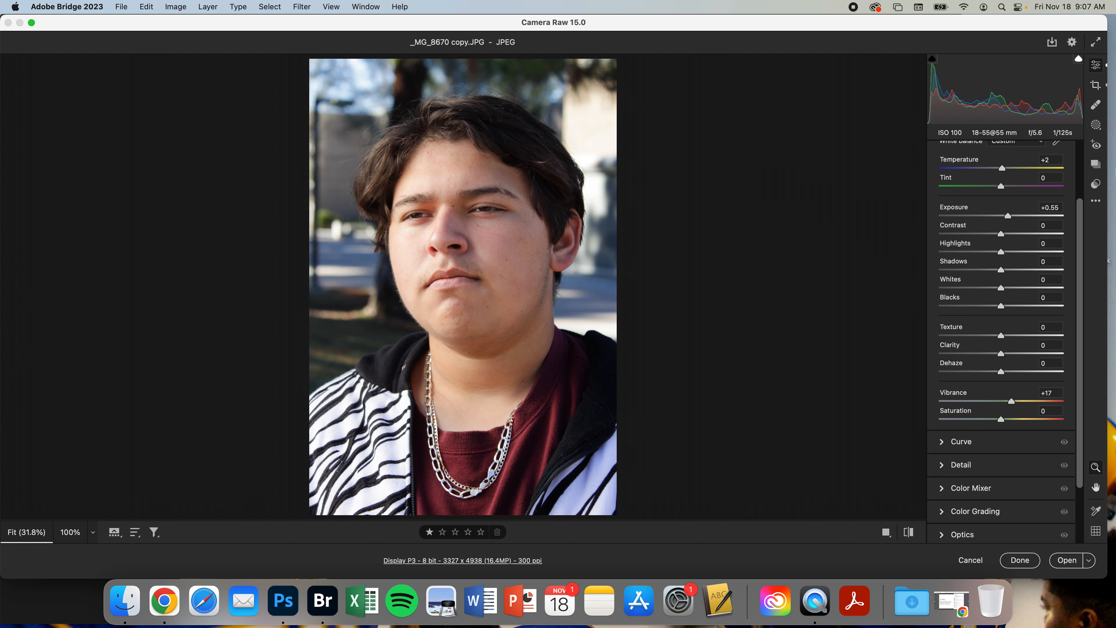
Create a new mask that selects the subject
{"action": "left_click", "coordinate": [1096, 127]}
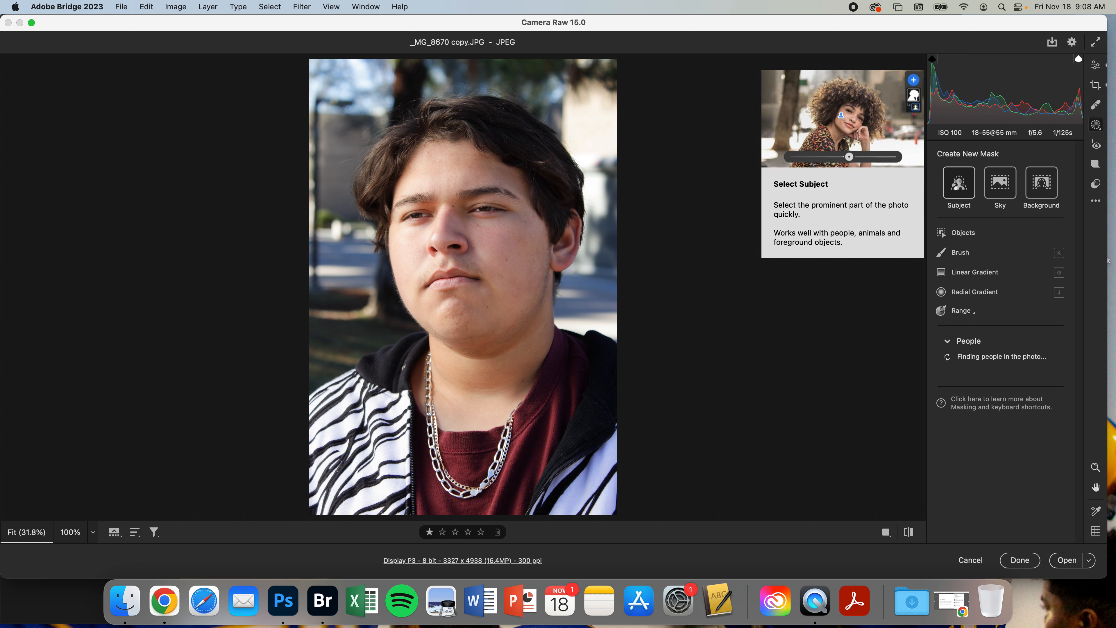
{"action": "left_click", "coordinate": [959, 185]}
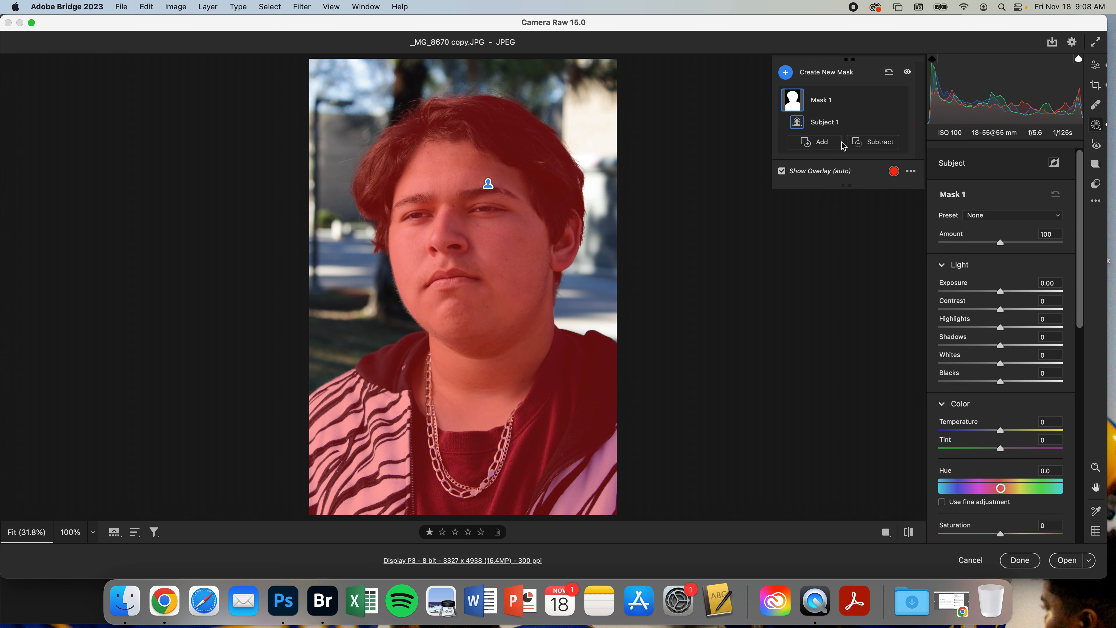
Subtract background areas above the hair from the subject mask using a brush
{"action": "left_click", "coordinate": [873, 143]}
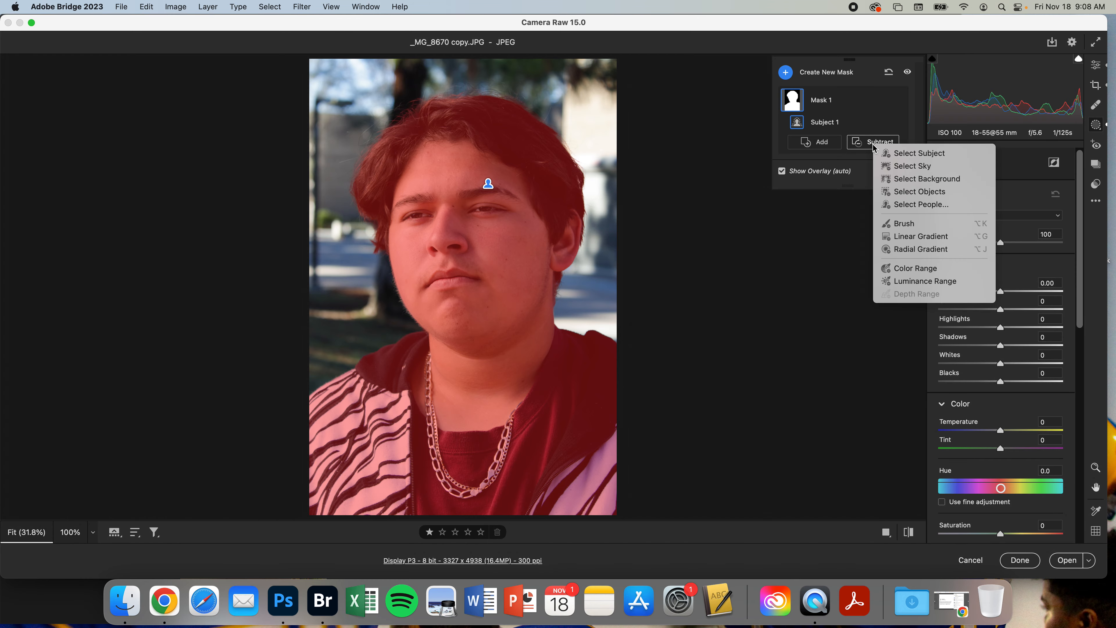
{"action": "left_click", "coordinate": [906, 223]}
{"action": "key", "text": "bracketright"}
{"action": "key", "text": "bracketright"}
{"action": "key", "text": "bracketright"}
{"action": "key", "text": "bracketright"}
{"action": "key", "text": "bracketright"}
{"action": "mouse_move", "coordinate": [554, 121]}
{"action": "left_mouse_down"}
{"action": "mouse_move", "coordinate": [586, 197]}
{"action": "mouse_move", "coordinate": [549, 114]}
{"action": "mouse_move", "coordinate": [533, 107]}
{"action": "mouse_move", "coordinate": [571, 132]}
{"action": "mouse_move", "coordinate": [586, 172]}
{"action": "mouse_move", "coordinate": [584, 220]}
{"action": "mouse_move", "coordinate": [566, 168]}
{"action": "mouse_move", "coordinate": [495, 95]}
{"action": "mouse_move", "coordinate": [525, 107]}
{"action": "left_mouse_up"}
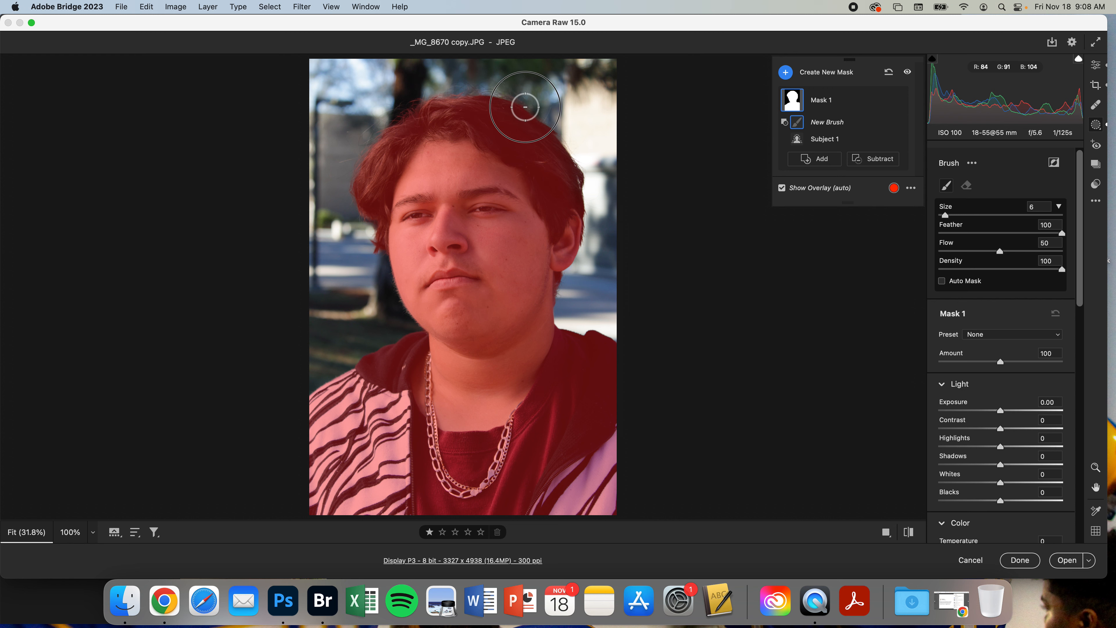
{"action": "left_click_drag", "start_coordinate": [395, 115], "coordinate": [411, 114]}
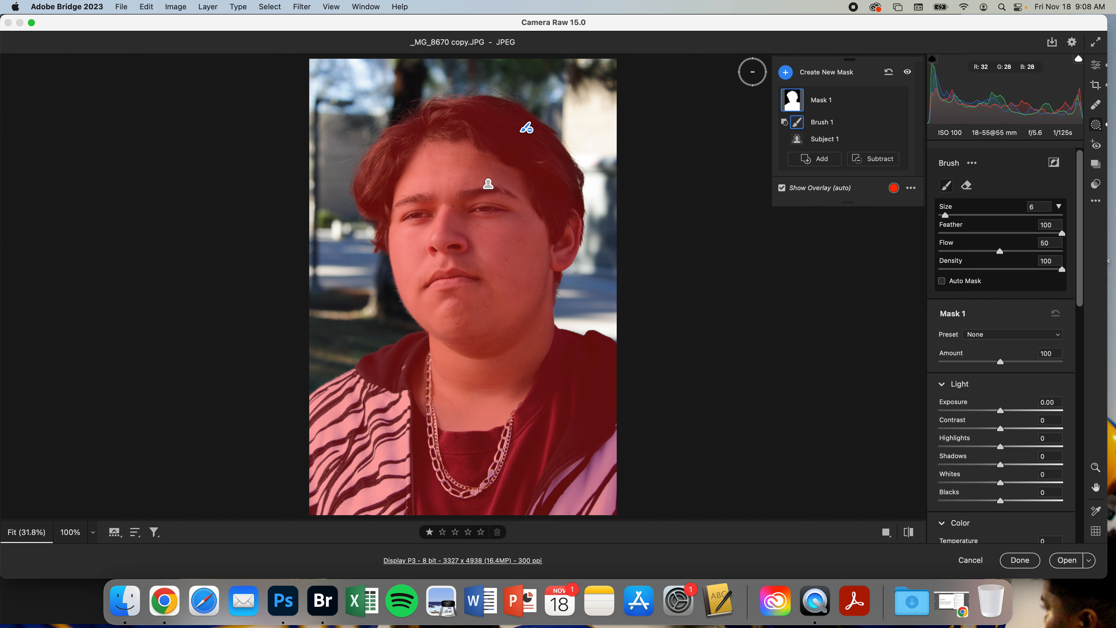
Set the mask's Texture to -27 and Clarity to -21 to soften the skin
{"action": "left_click_drag", "start_coordinate": [1078, 205], "coordinate": [1063, 433]}
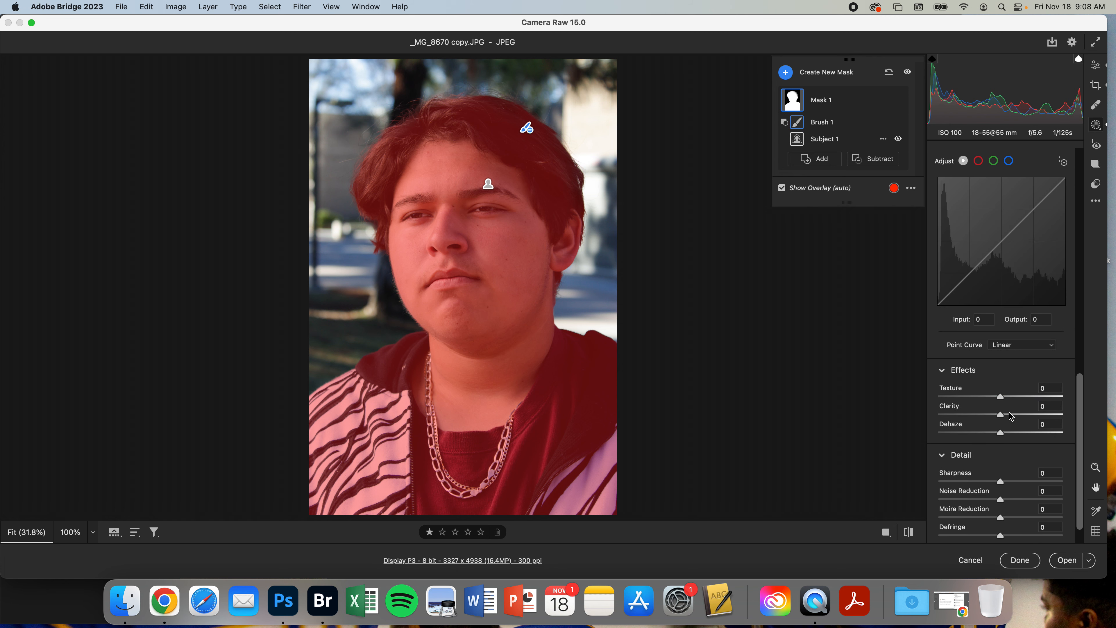
{"action": "key", "text": "super+equal"}
{"action": "key", "text": "super+equal"}
{"action": "key", "text": "super+equal"}
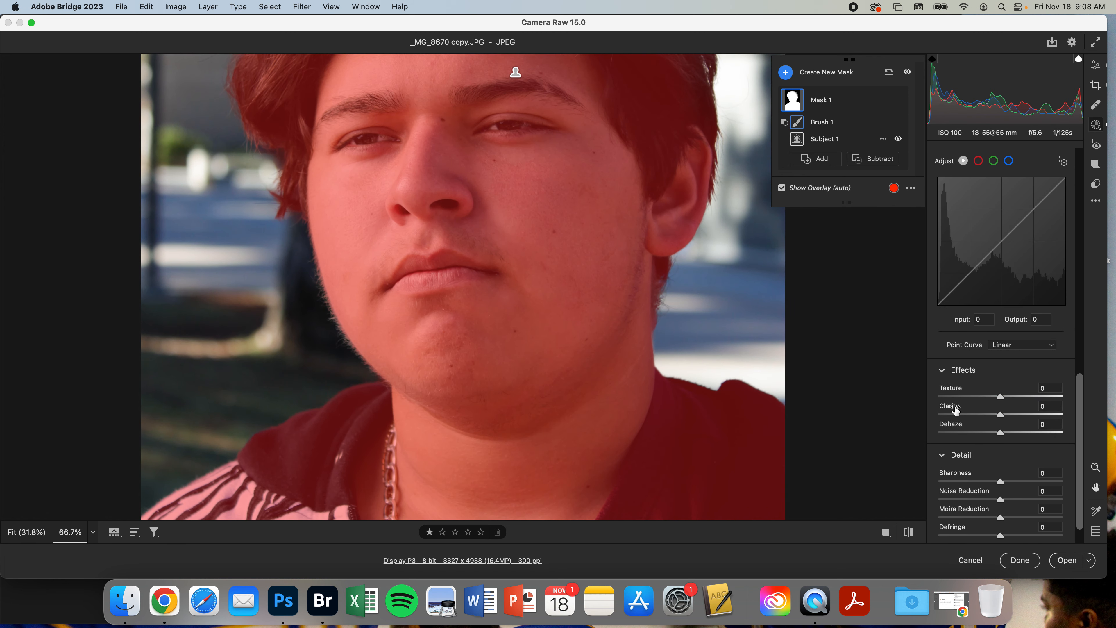
{"action": "scroll", "coordinate": [620, 343], "scroll_direction": "up", "scroll_amount": 5}
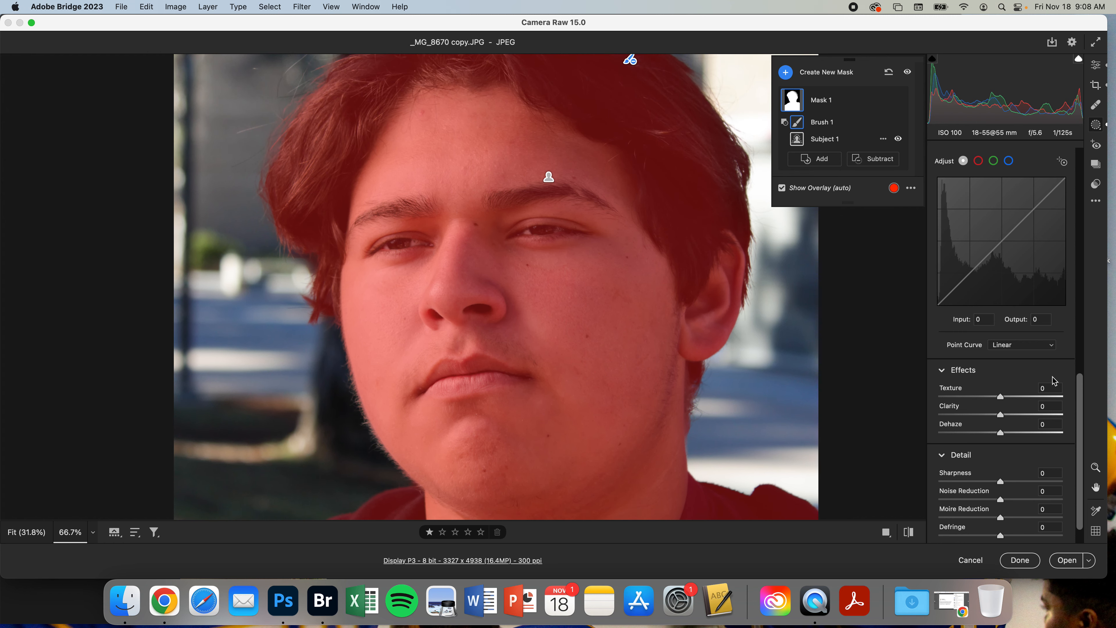
{"action": "mouse_move", "coordinate": [1000, 397]}
{"action": "left_mouse_down"}
{"action": "mouse_move", "coordinate": [974, 399]}
{"action": "mouse_move", "coordinate": [1054, 404]}
{"action": "mouse_move", "coordinate": [973, 405]}
{"action": "mouse_move", "coordinate": [985, 402]}
{"action": "left_mouse_up"}
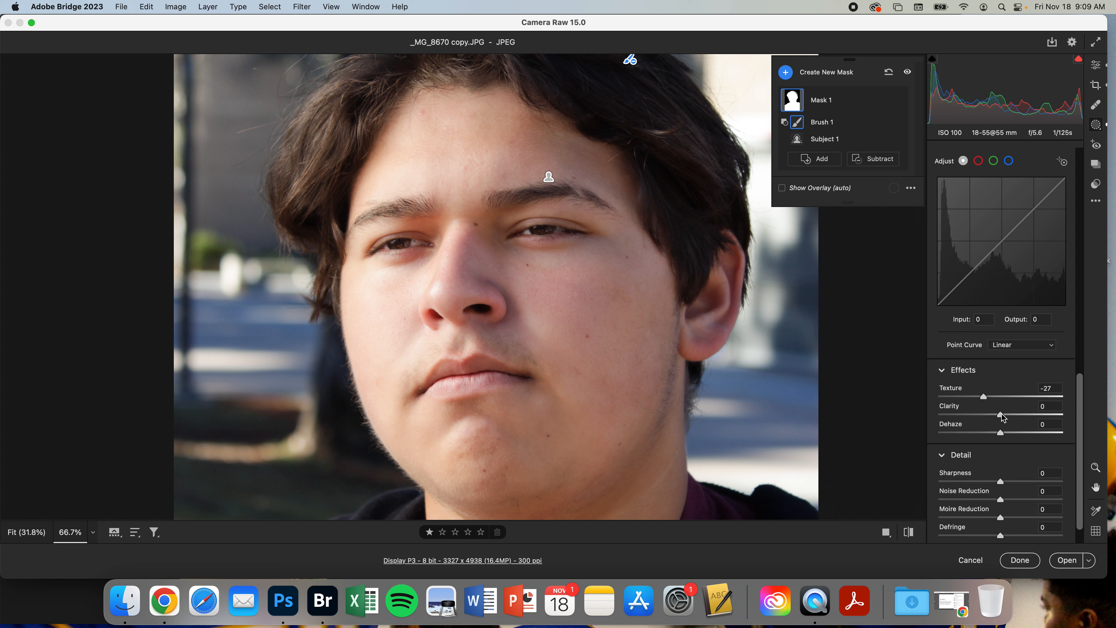
{"action": "mouse_move", "coordinate": [1002, 417]}
{"action": "left_mouse_down"}
{"action": "mouse_move", "coordinate": [1041, 418]}
{"action": "mouse_move", "coordinate": [990, 418]}
{"action": "left_mouse_up"}
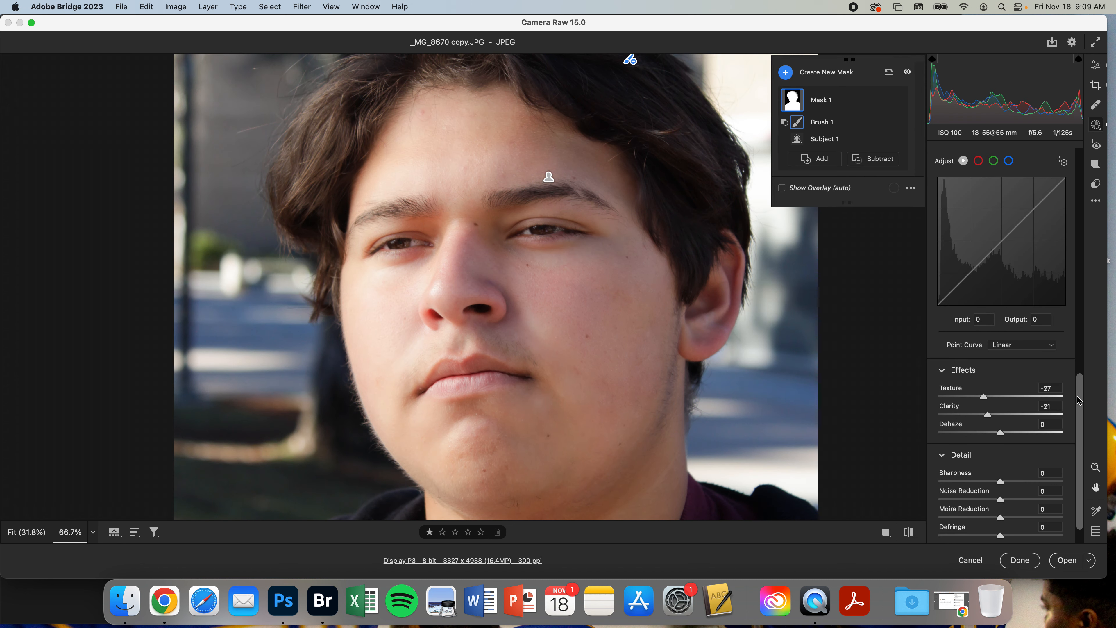
Open Healing, switch to Heal mode, remove a forehead blemish and show the overlay
{"action": "left_click", "coordinate": [1095, 105]}
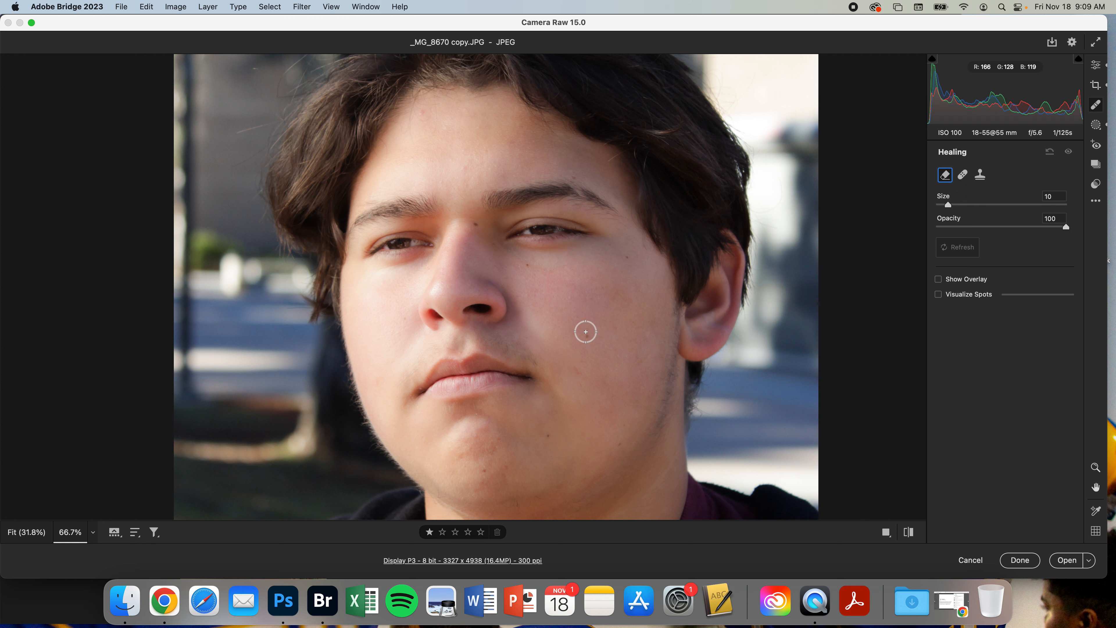
{"action": "key", "text": "super+equal"}
{"action": "key", "text": "super+equal"}
{"action": "left_click", "coordinate": [962, 175]}
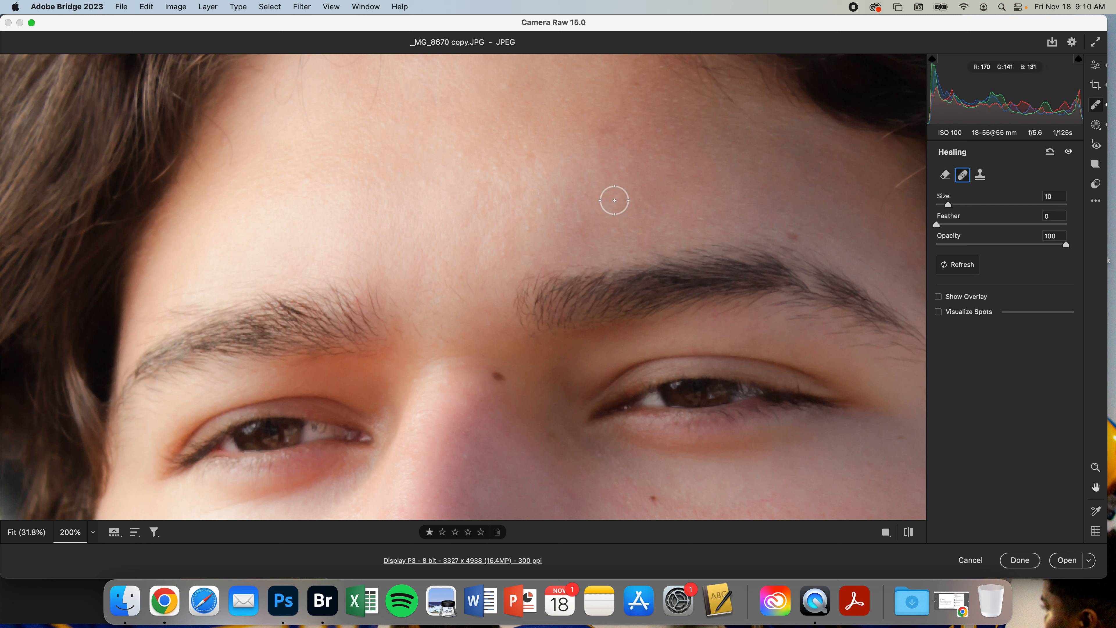
{"action": "left_click", "coordinate": [580, 217]}
{"action": "left_click", "coordinate": [939, 298]}
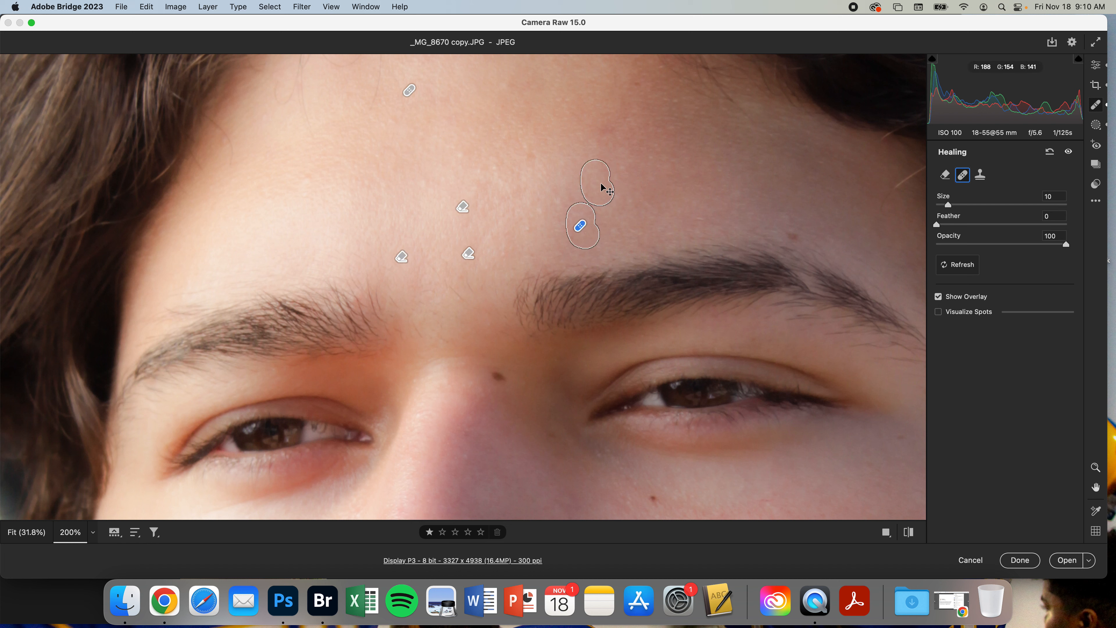
Heal further blemishes on the forehead and cheek with brush strokes
{"action": "left_click_drag", "start_coordinate": [594, 193], "coordinate": [555, 140]}
{"action": "scroll", "coordinate": [700, 269], "scroll_direction": "down", "scroll_amount": 15}
{"action": "left_click_drag", "start_coordinate": [610, 364], "coordinate": [631, 398]}
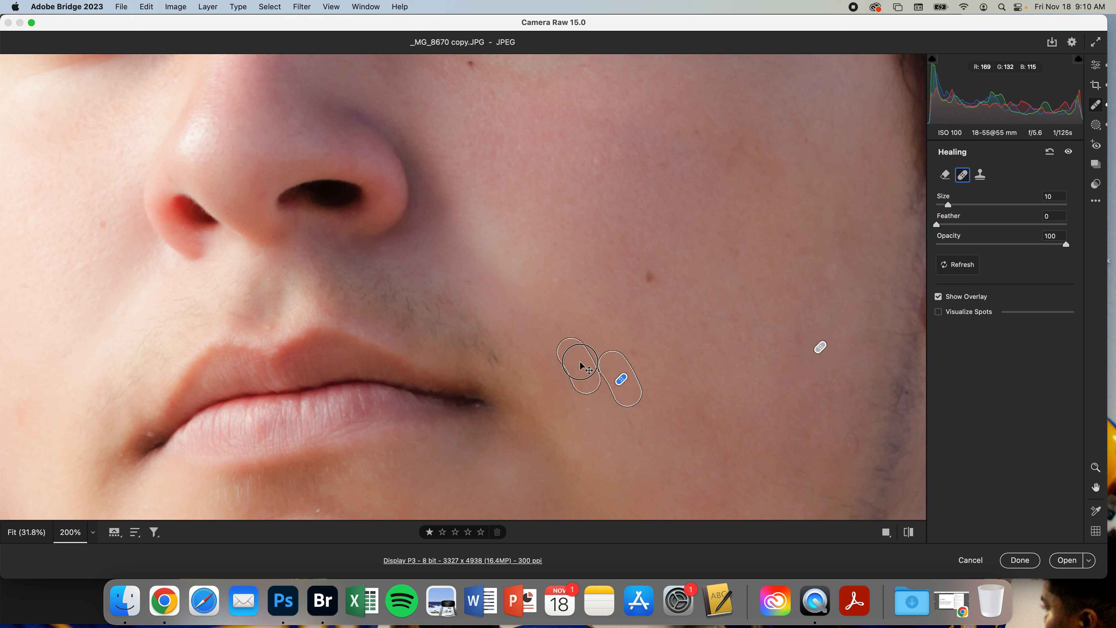
{"action": "left_click_drag", "start_coordinate": [541, 281], "coordinate": [532, 282]}
{"action": "left_click_drag", "start_coordinate": [414, 303], "coordinate": [533, 103]}
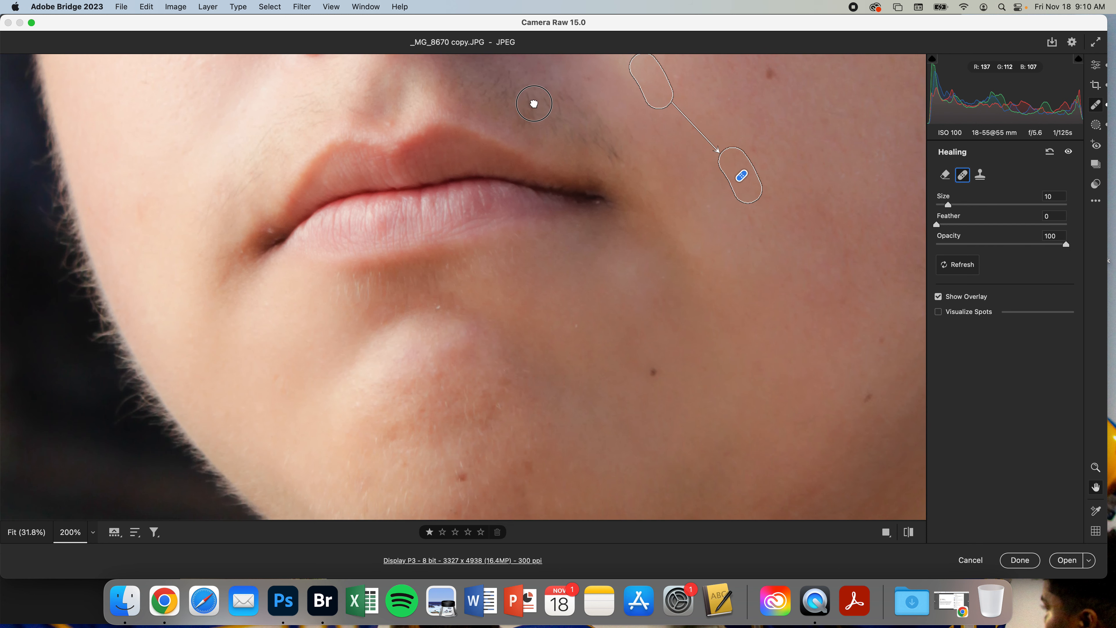
{"action": "mouse_move", "coordinate": [488, 286]}
{"action": "left_mouse_down"}
{"action": "mouse_move", "coordinate": [467, 203]}
{"action": "mouse_move", "coordinate": [452, 281]}
{"action": "left_mouse_up"}
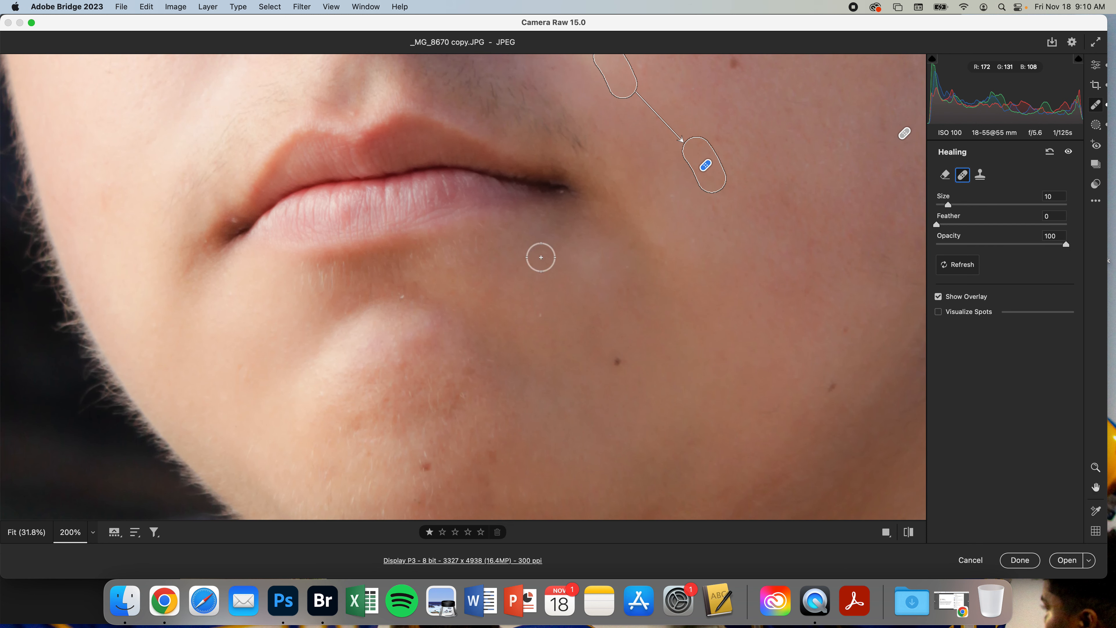
Switch to Clone mode and clone out stray hairs along the jaw edge
{"action": "left_click", "coordinate": [979, 176]}
{"action": "left_click_drag", "start_coordinate": [351, 308], "coordinate": [607, 266]}
{"action": "left_click_drag", "start_coordinate": [321, 287], "coordinate": [308, 252]}
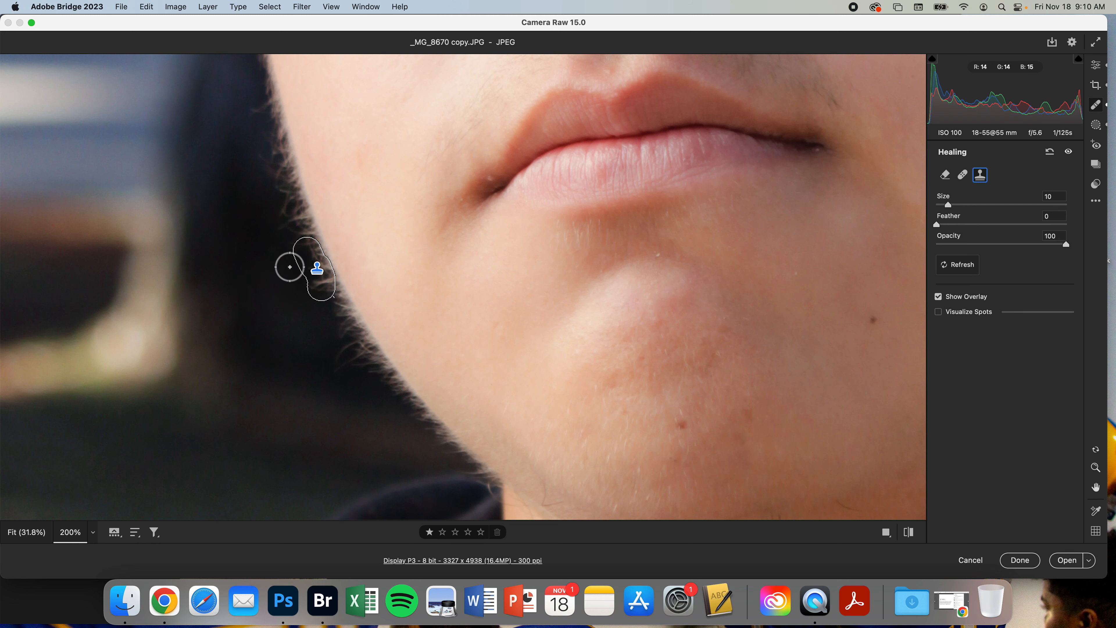
{"action": "left_click_drag", "start_coordinate": [333, 316], "coordinate": [263, 285]}
Set the clone spot's Feather to 71 and Opacity to 88, repositioning its source
{"action": "left_click_drag", "start_coordinate": [1066, 244], "coordinate": [985, 245]}
{"action": "left_click_drag", "start_coordinate": [936, 224], "coordinate": [1027, 225]}
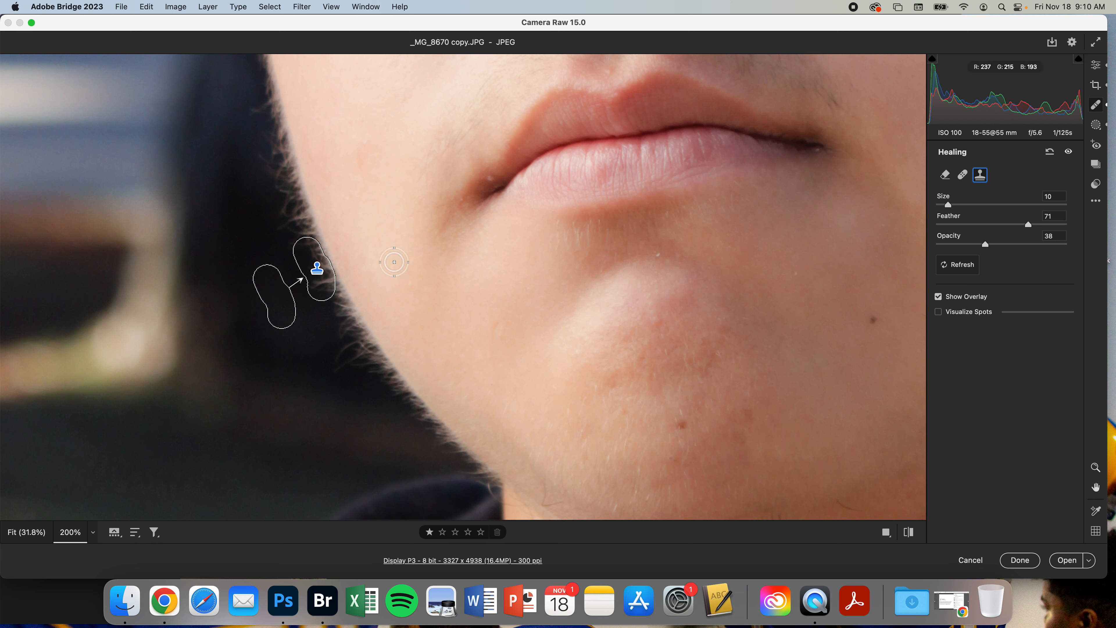
{"action": "mouse_move", "coordinate": [302, 258]}
{"action": "left_mouse_down"}
{"action": "mouse_move", "coordinate": [275, 272]}
{"action": "mouse_move", "coordinate": [273, 257]}
{"action": "left_mouse_up"}
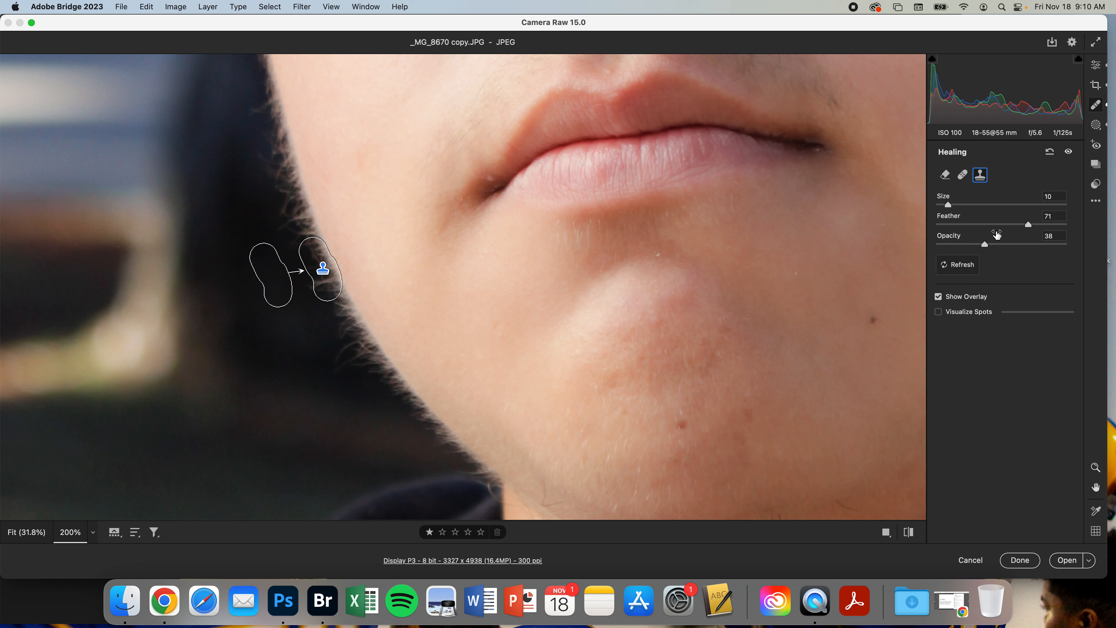
{"action": "left_click_drag", "start_coordinate": [1008, 244], "coordinate": [1051, 247]}
{"action": "key", "text": "super+0"}
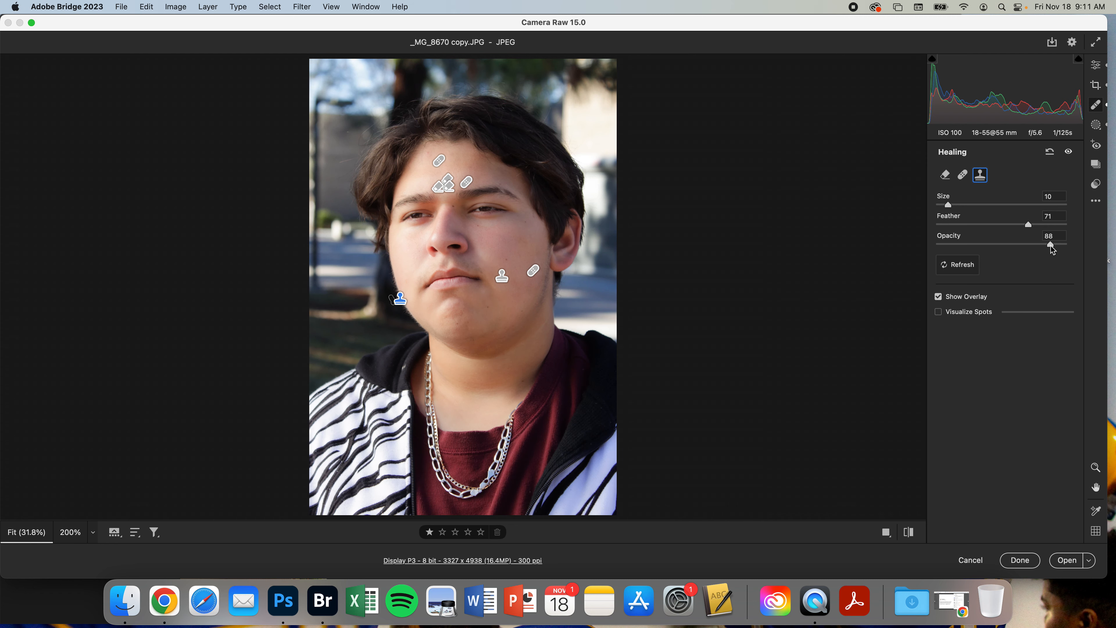
Turn off the healing overlay
{"action": "left_click", "coordinate": [938, 297]}
{"action": "left_click", "coordinate": [938, 297]}
{"action": "left_click", "coordinate": [938, 298]}
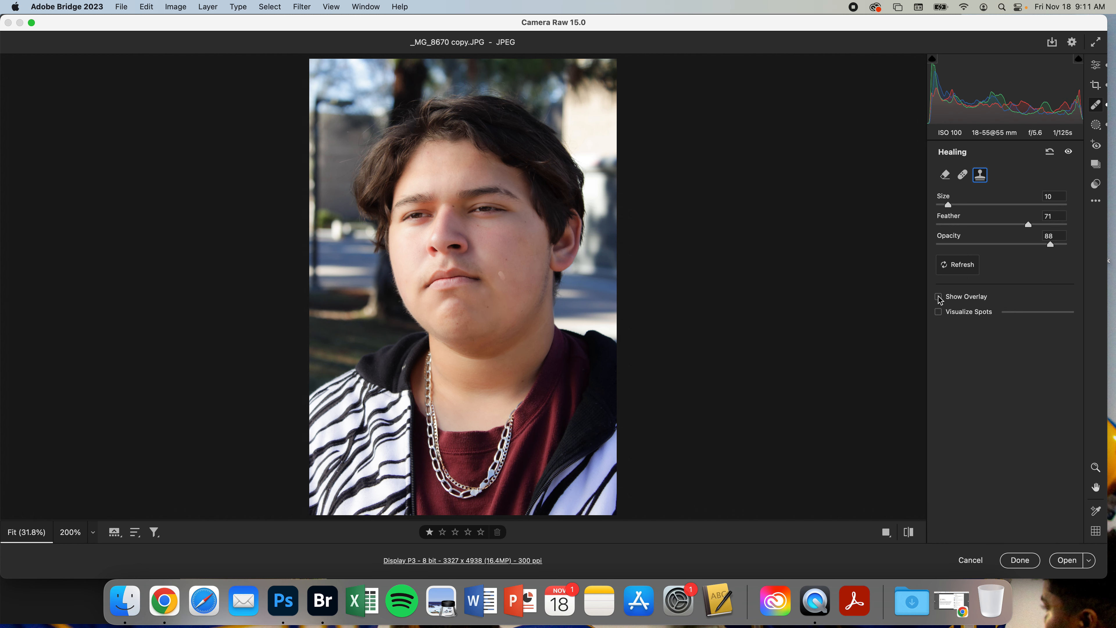
Heal another small blemish on the cheek near the mouth in Heal mode
{"action": "key", "text": "super+alt+0"}
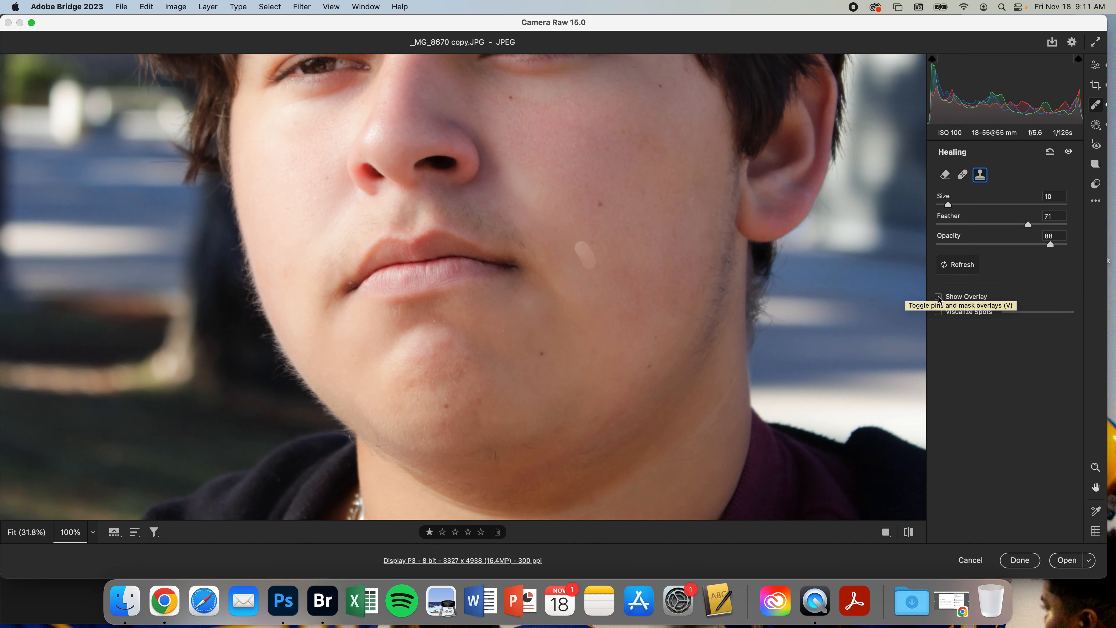
{"action": "key", "text": "super+equal"}
{"action": "left_click", "coordinate": [962, 176]}
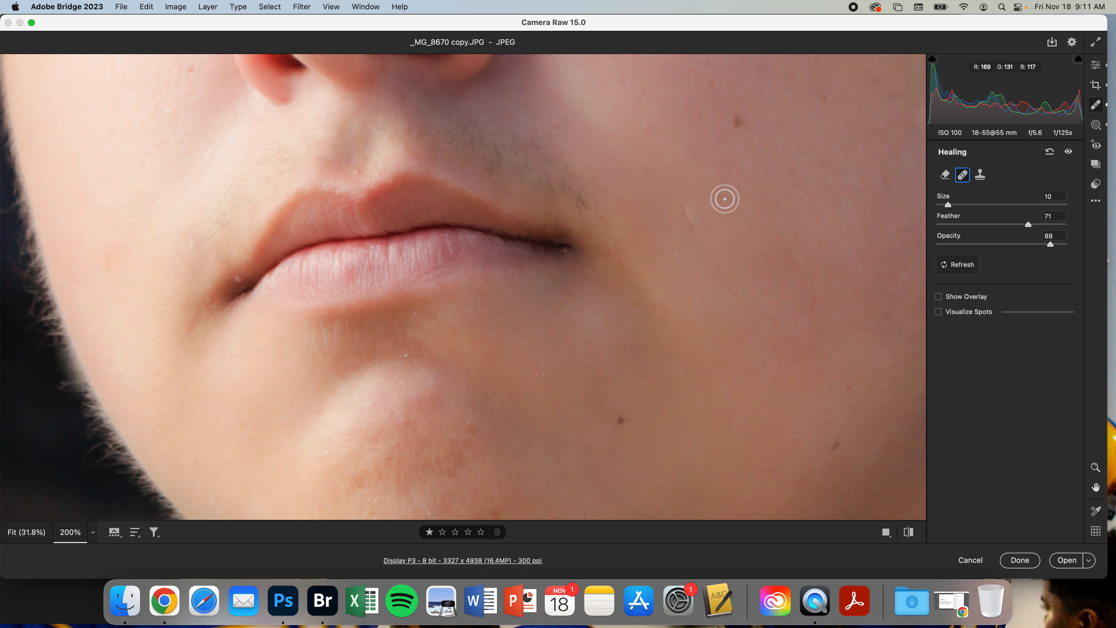
{"action": "left_click_drag", "start_coordinate": [702, 198], "coordinate": [698, 223]}
{"action": "key", "text": "super+0"}
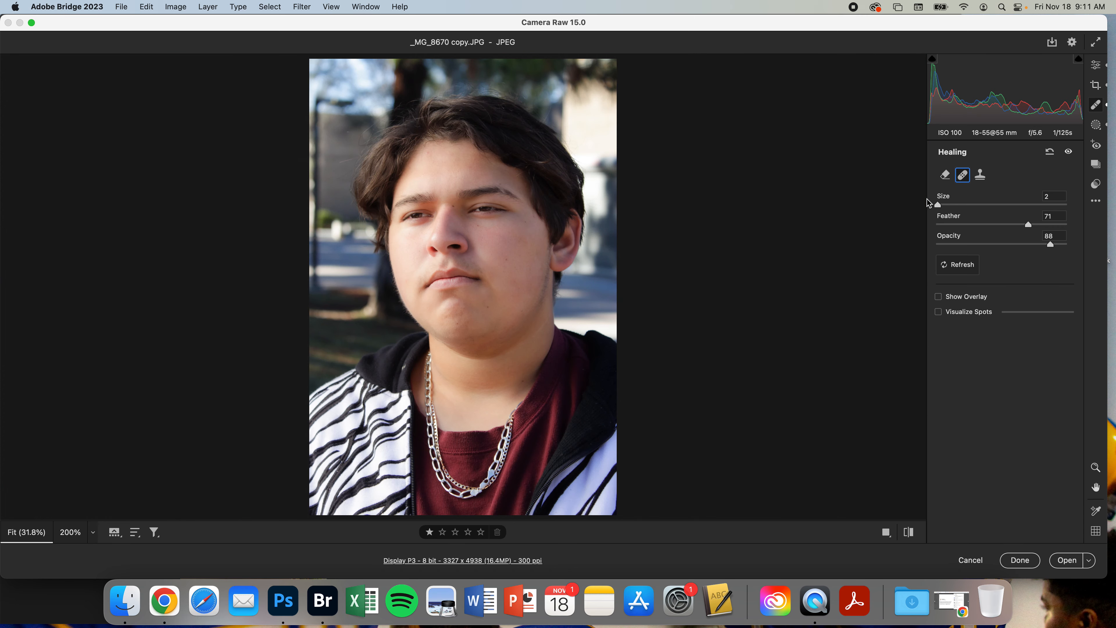
Apply a vignetting of -39 in the Effects section
{"action": "left_click", "coordinate": [1096, 69]}
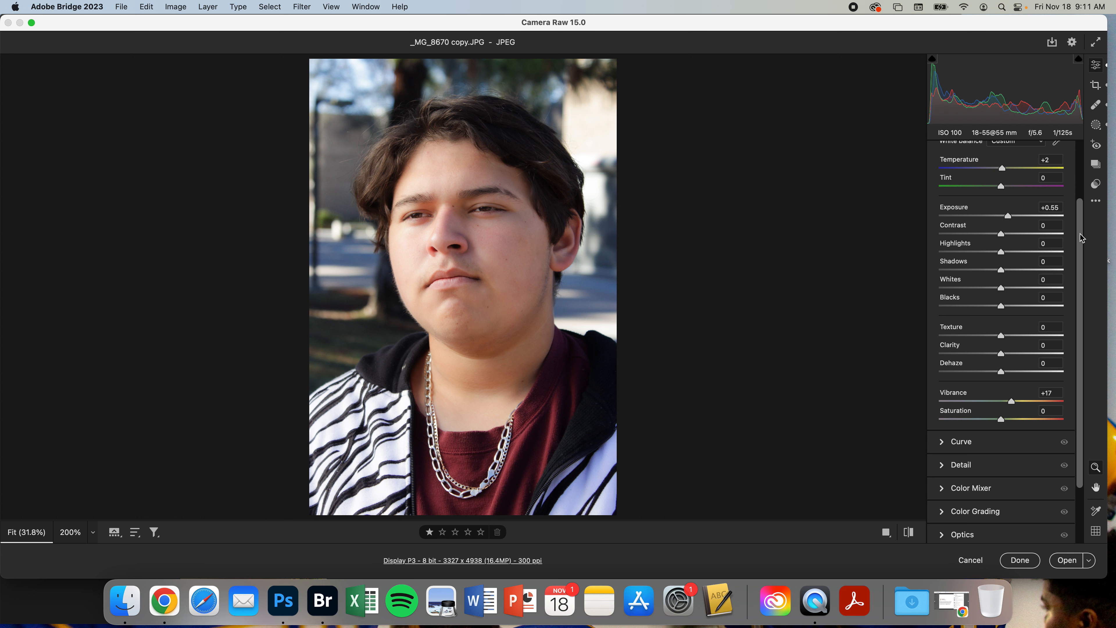
{"action": "left_click_drag", "start_coordinate": [1080, 234], "coordinate": [1081, 317]}
{"action": "left_click", "coordinate": [989, 504]}
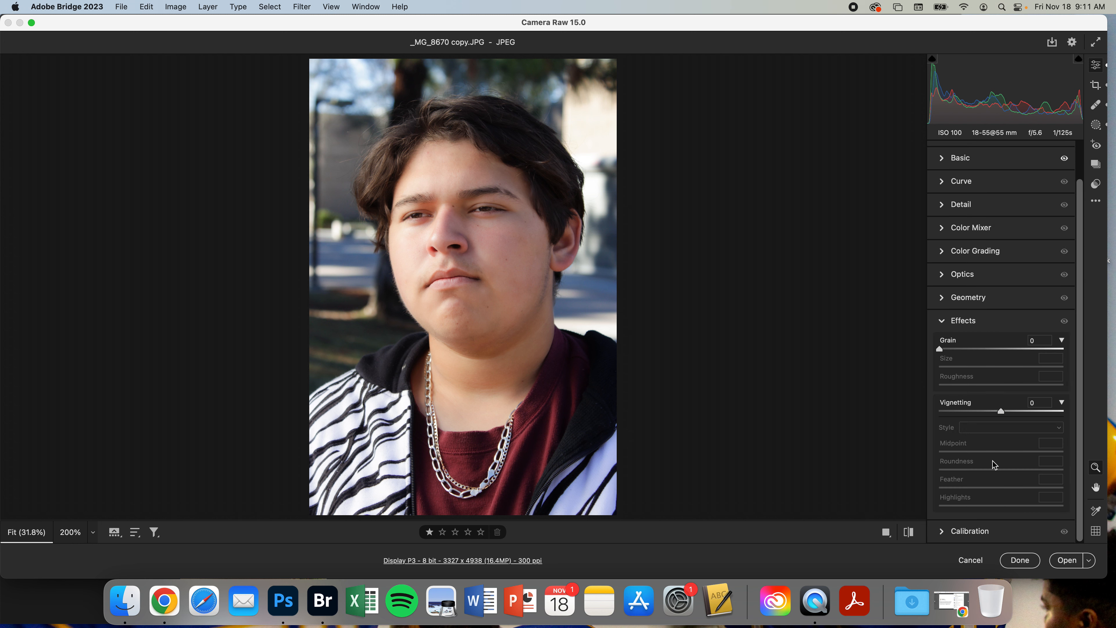
{"action": "left_click_drag", "start_coordinate": [1001, 412], "coordinate": [977, 413]}
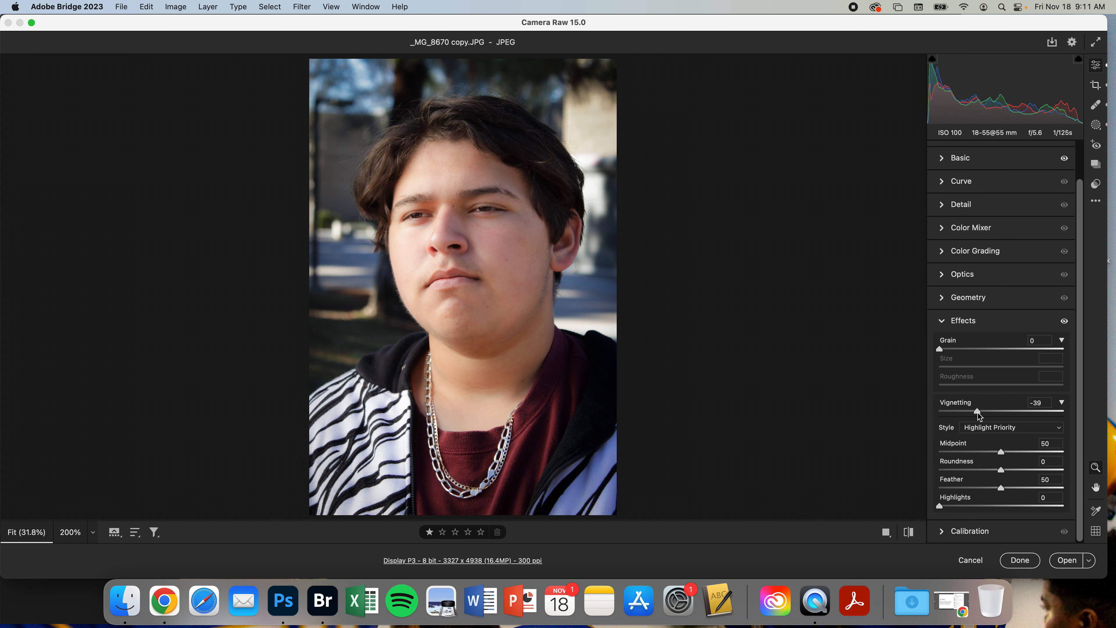
Set the vignette Feather to 100 and toggle the before/after preview to compare the edits
{"action": "left_click_drag", "start_coordinate": [1001, 487], "coordinate": [1073, 494]}
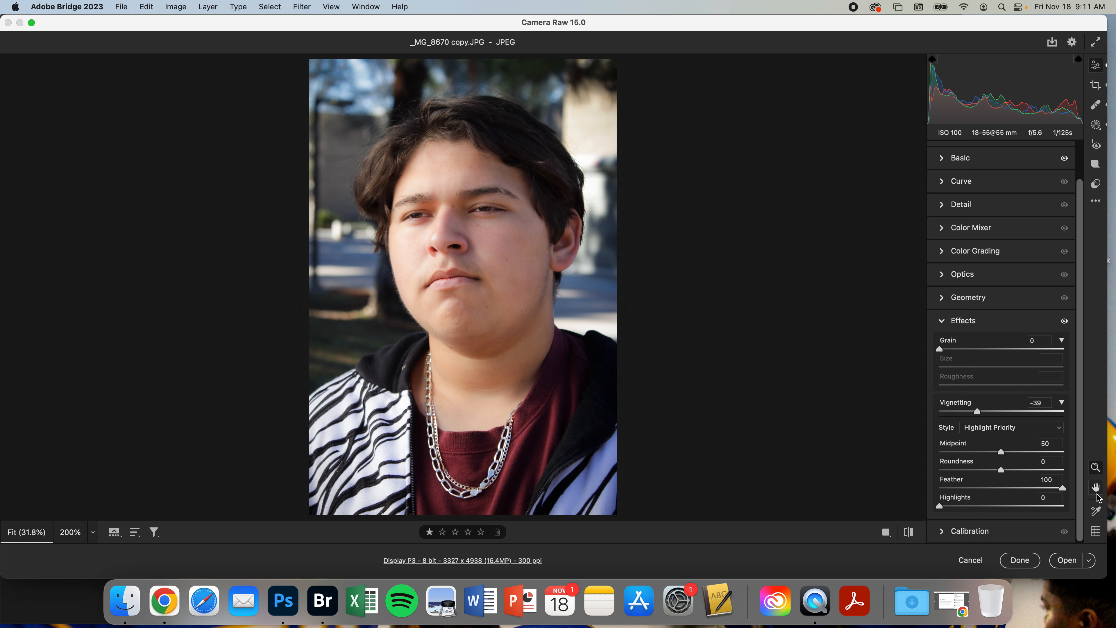
{"action": "key", "text": "p"}
{"action": "key", "text": "p"}
{"action": "key", "text": "p"}
{"action": "key", "text": "p"}
{"action": "key", "text": "p"}
{"action": "key", "text": "p"}
{"action": "key", "text": "p"}
{"action": "key", "text": "p"}
Finish in Camera Raw and reopen _MG_8670 copy.JPG in Camera Raw with Photoshop as host
{"action": "left_click", "coordinate": [1070, 560]}
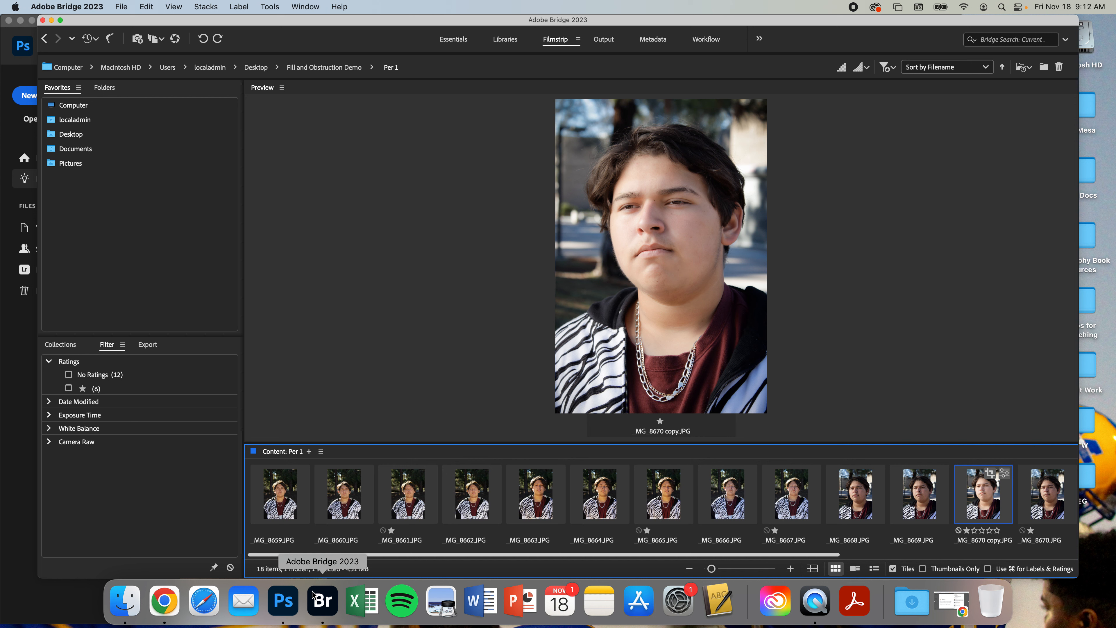
{"action": "left_click", "coordinate": [289, 606]}
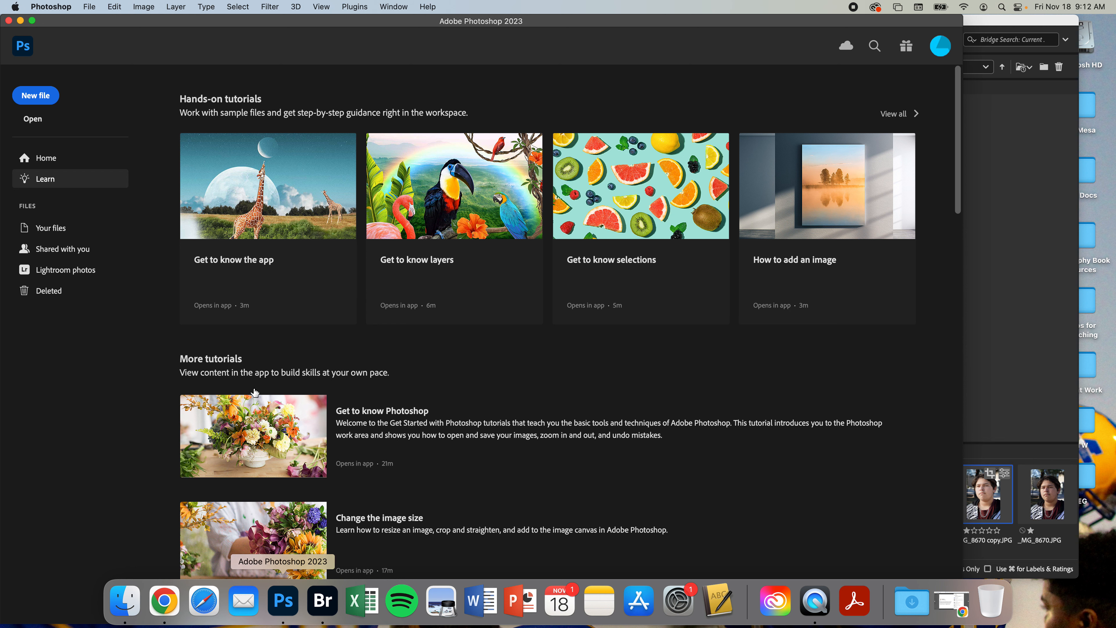
{"action": "left_click", "coordinate": [1049, 398]}
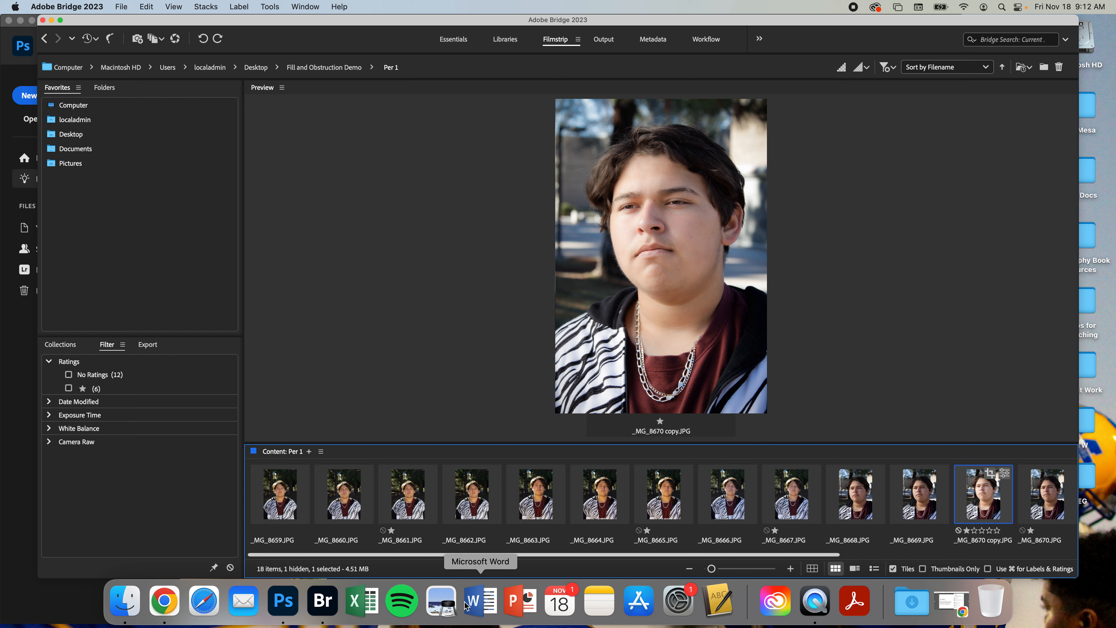
{"action": "left_click", "coordinate": [283, 601]}
{"action": "left_click", "coordinate": [1018, 352]}
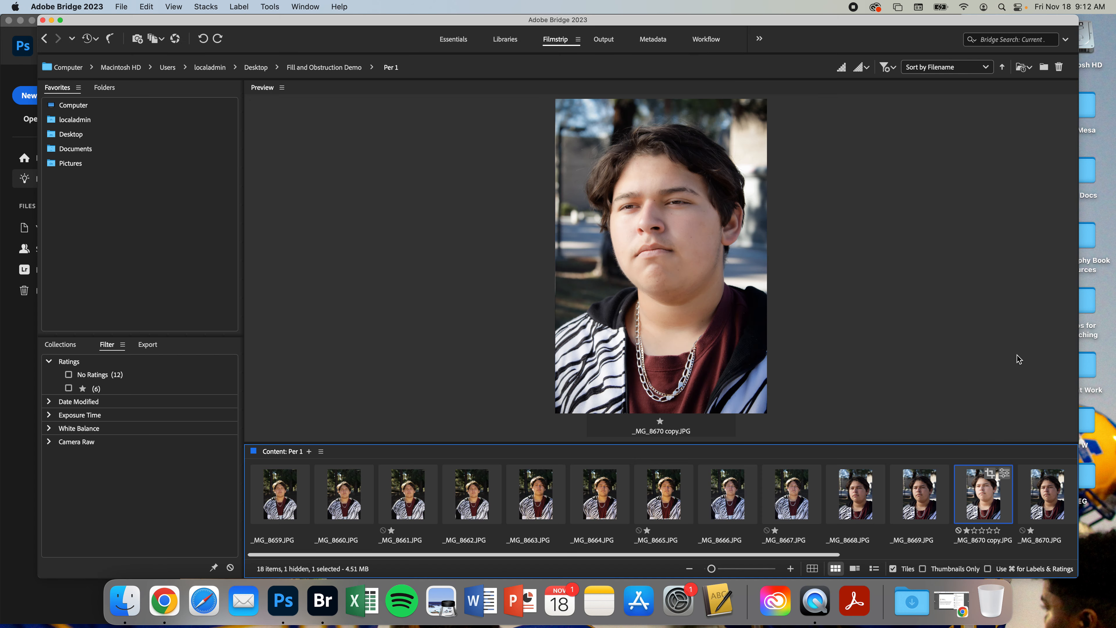
{"action": "double_click", "coordinate": [984, 498]}
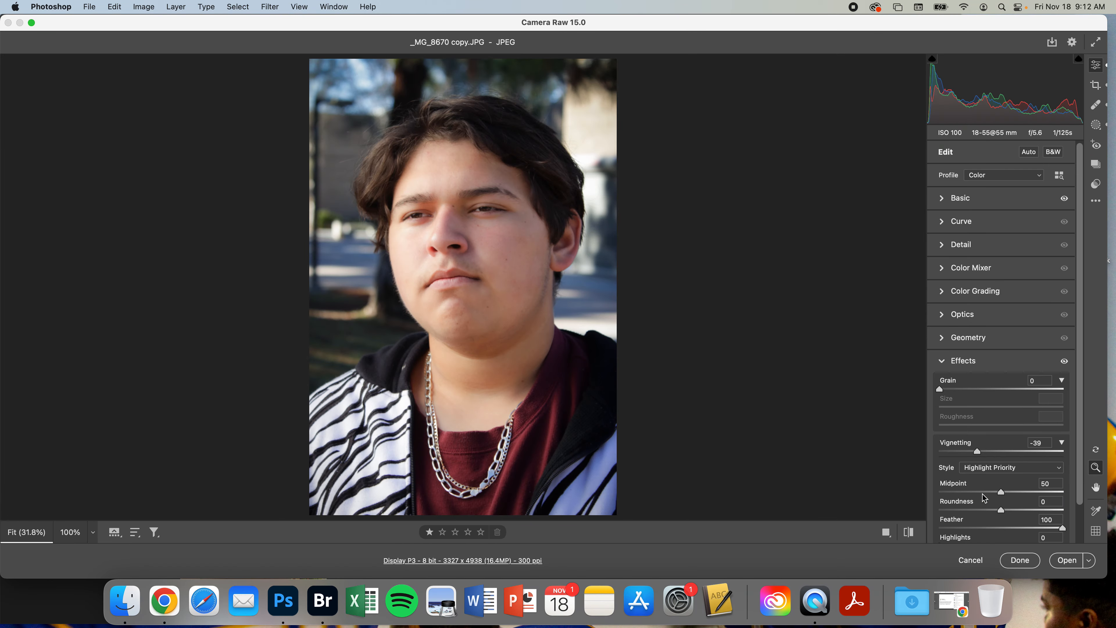
Open the workflow options and try a 16 Bits/Channel depth before returning to 8 Bits/Channel
{"action": "left_click", "coordinate": [533, 560]}
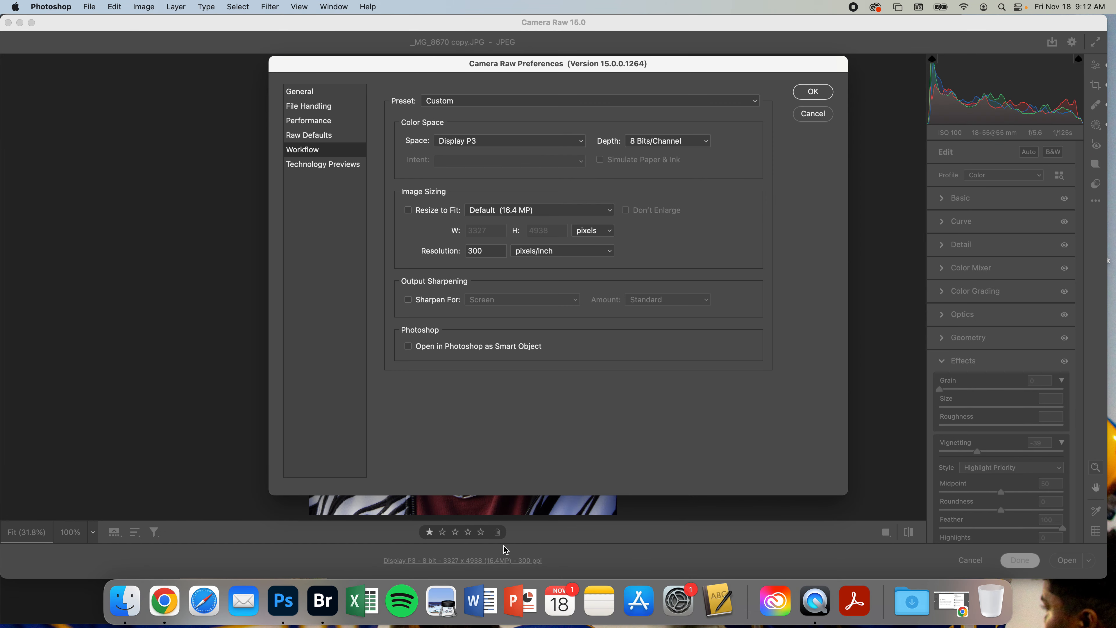
{"action": "left_click", "coordinate": [667, 140]}
{"action": "left_click", "coordinate": [661, 154]}
{"action": "left_click", "coordinate": [661, 141]}
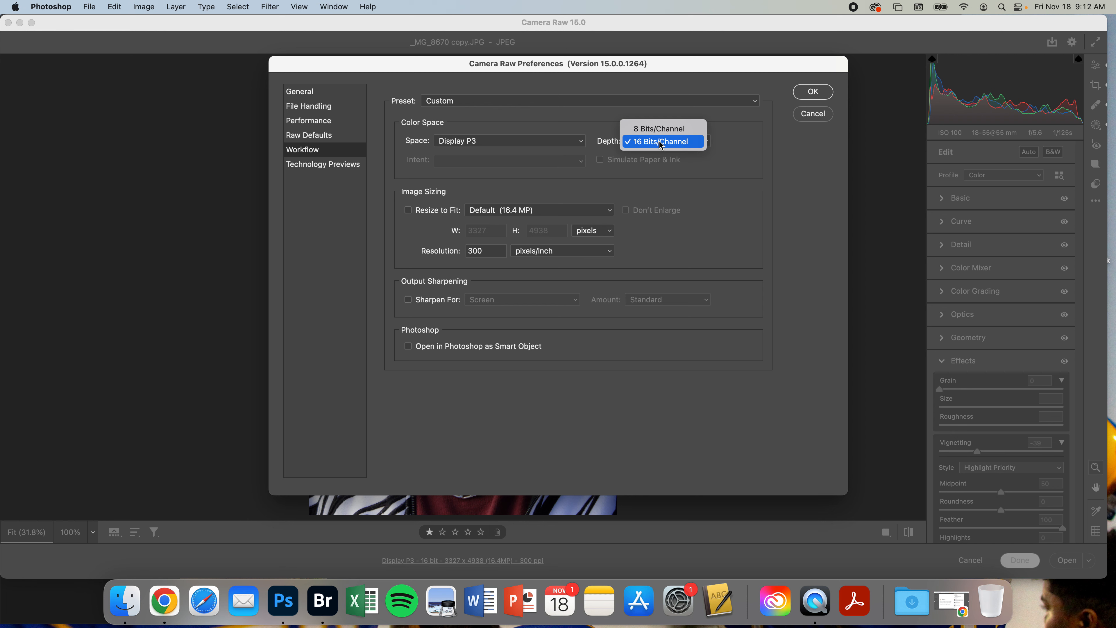
{"action": "left_click", "coordinate": [658, 129]}
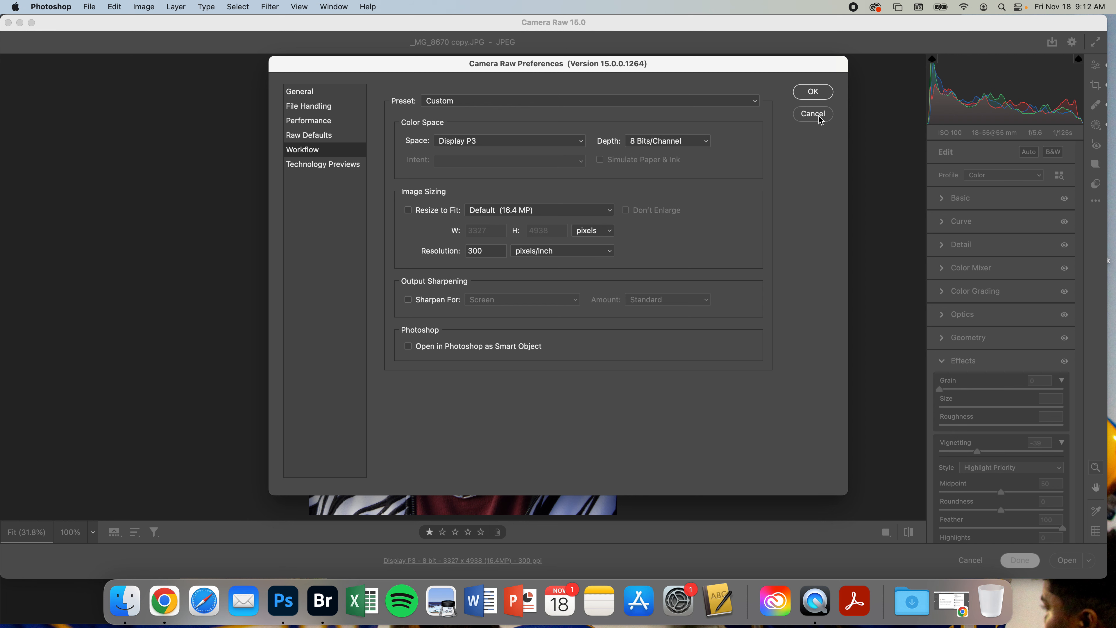
{"action": "left_click", "coordinate": [818, 92]}
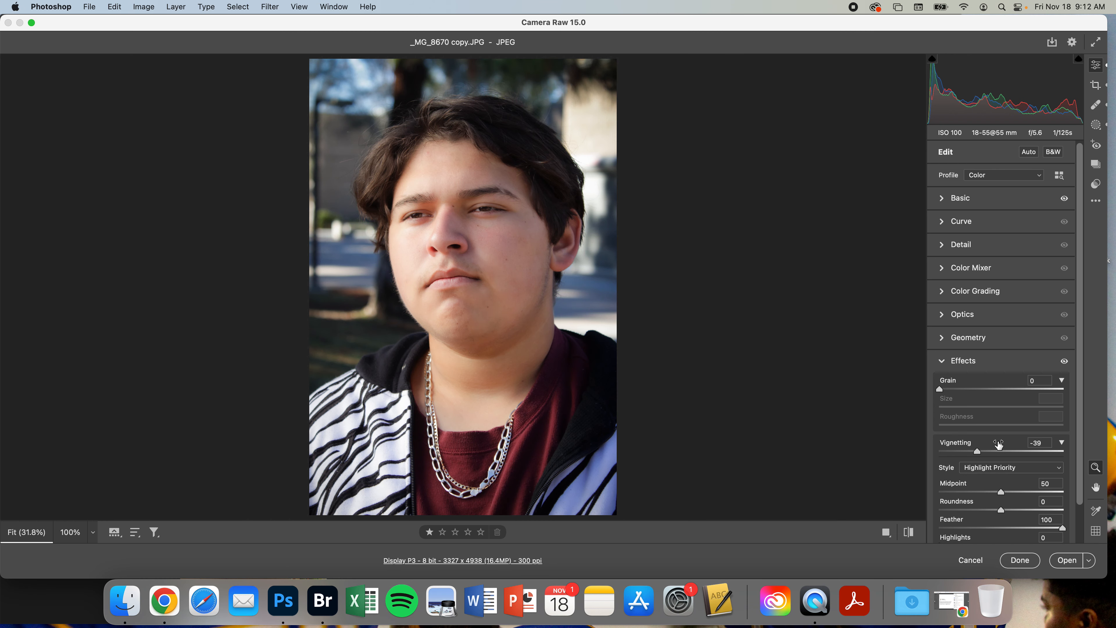
Open the image in Photoshop, save it as a maximum-quality JPEG replacing _MG_8670 copy.JPG, and close the document
{"action": "left_click", "coordinate": [1062, 560]}
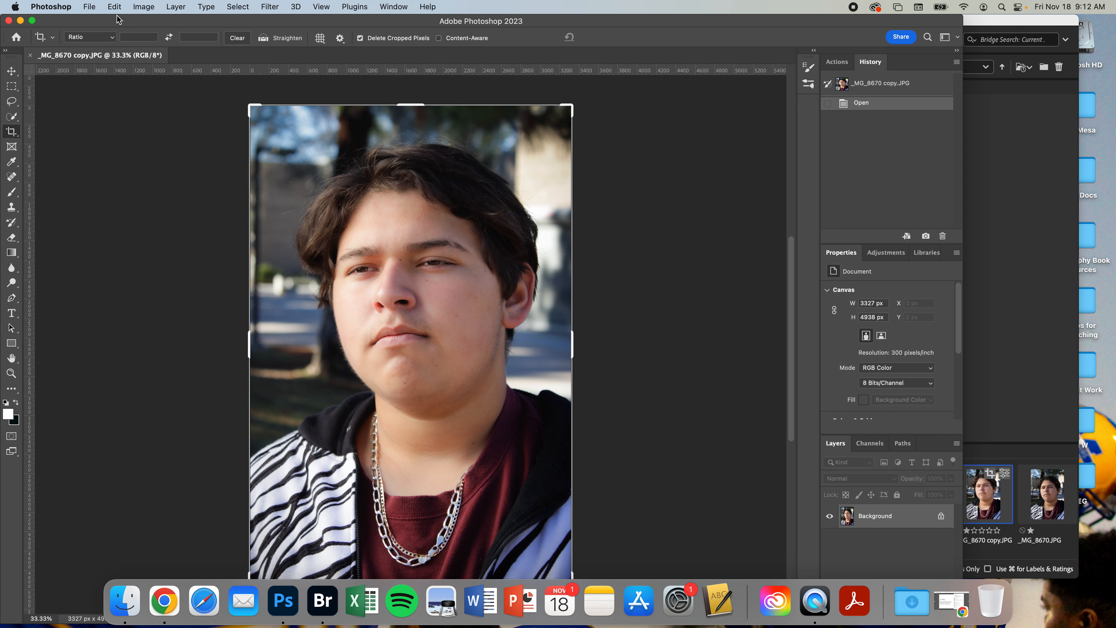
{"action": "left_click", "coordinate": [90, 4]}
{"action": "left_click", "coordinate": [133, 129]}
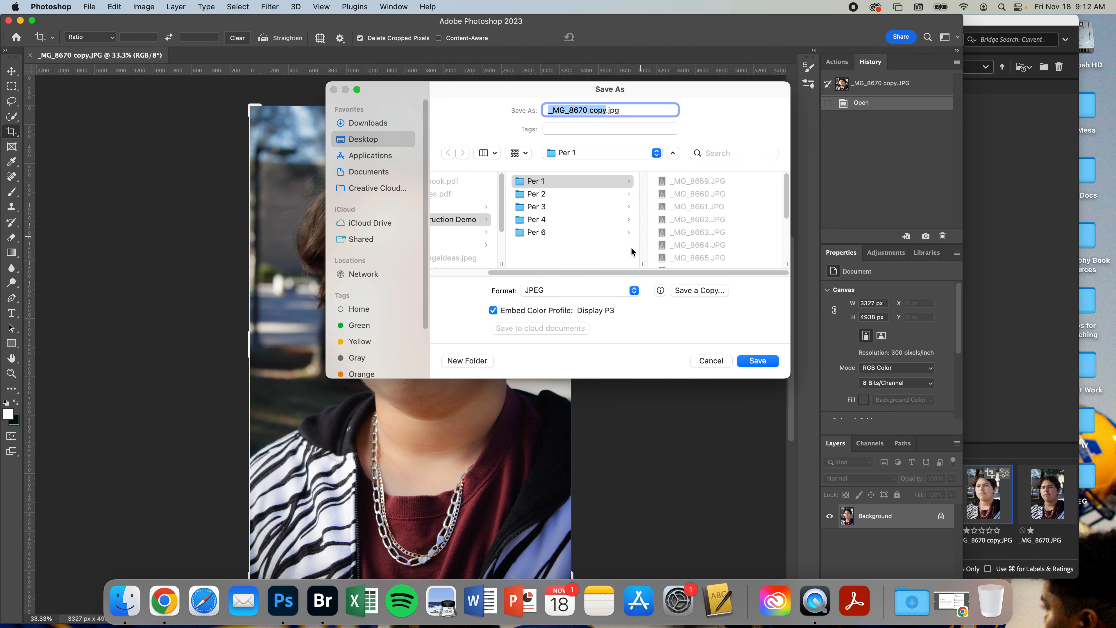
{"action": "left_click", "coordinate": [586, 292]}
{"action": "left_click", "coordinate": [586, 293]}
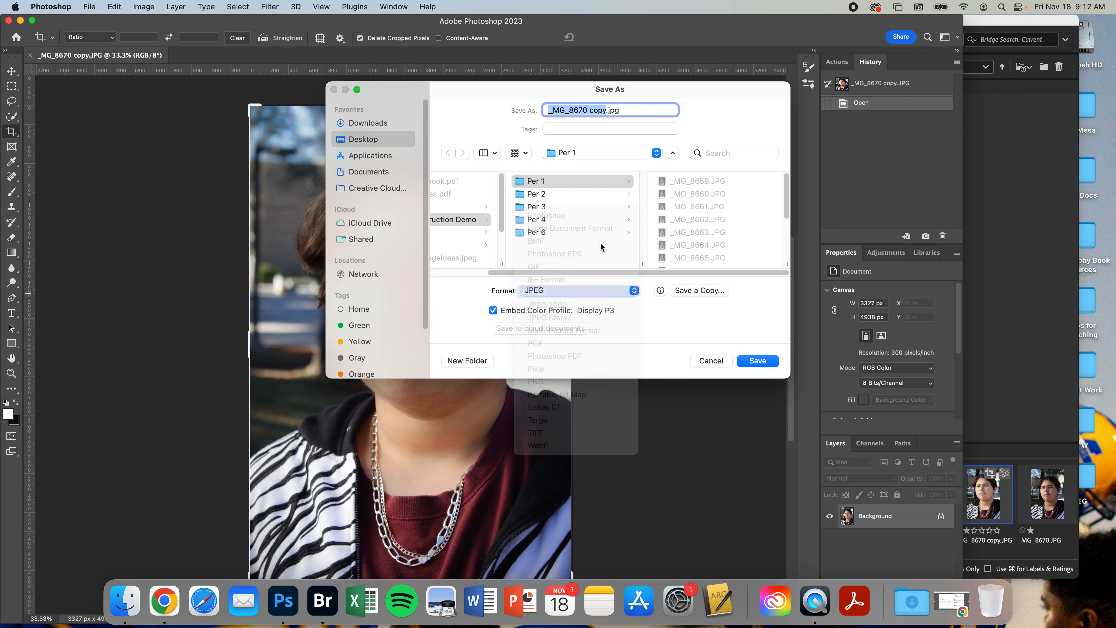
{"action": "left_click", "coordinate": [754, 362]}
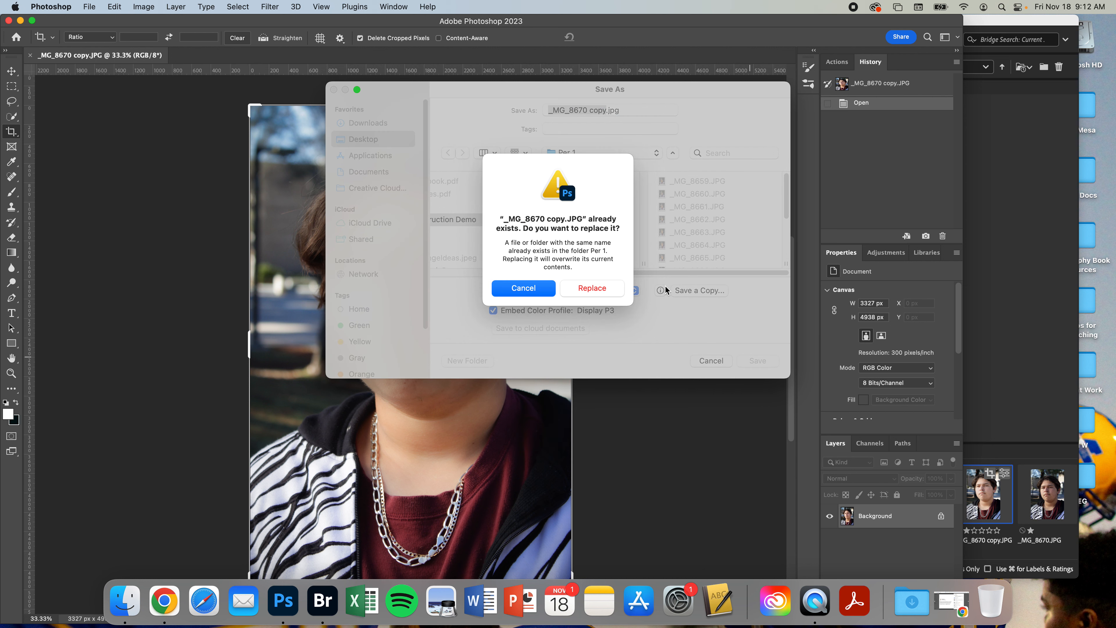
{"action": "left_click", "coordinate": [600, 290]}
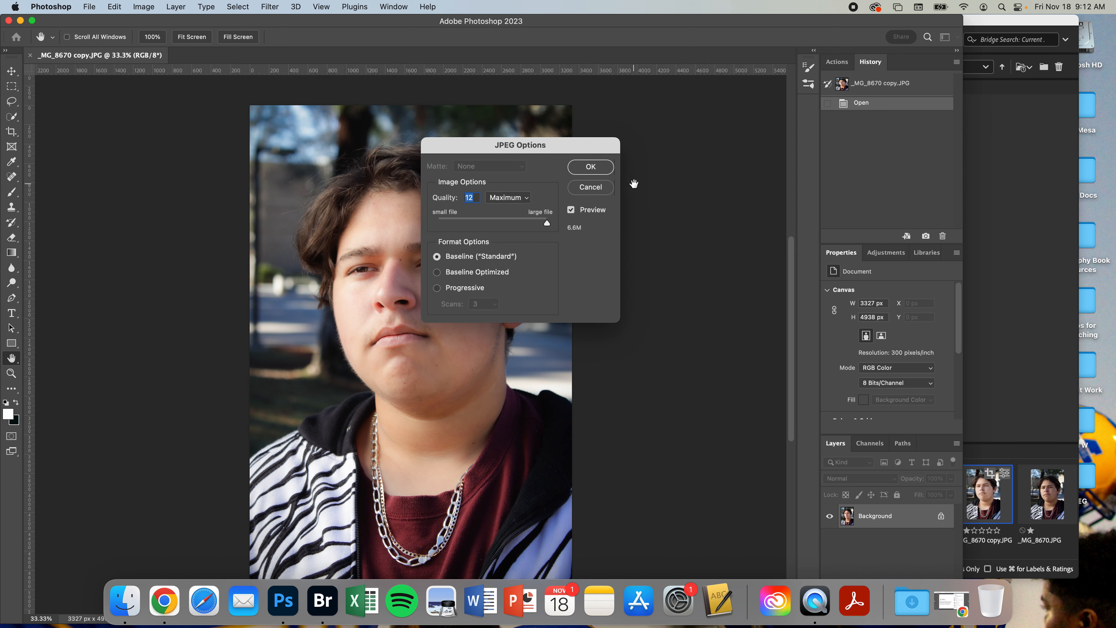
{"action": "left_click", "coordinate": [593, 167]}
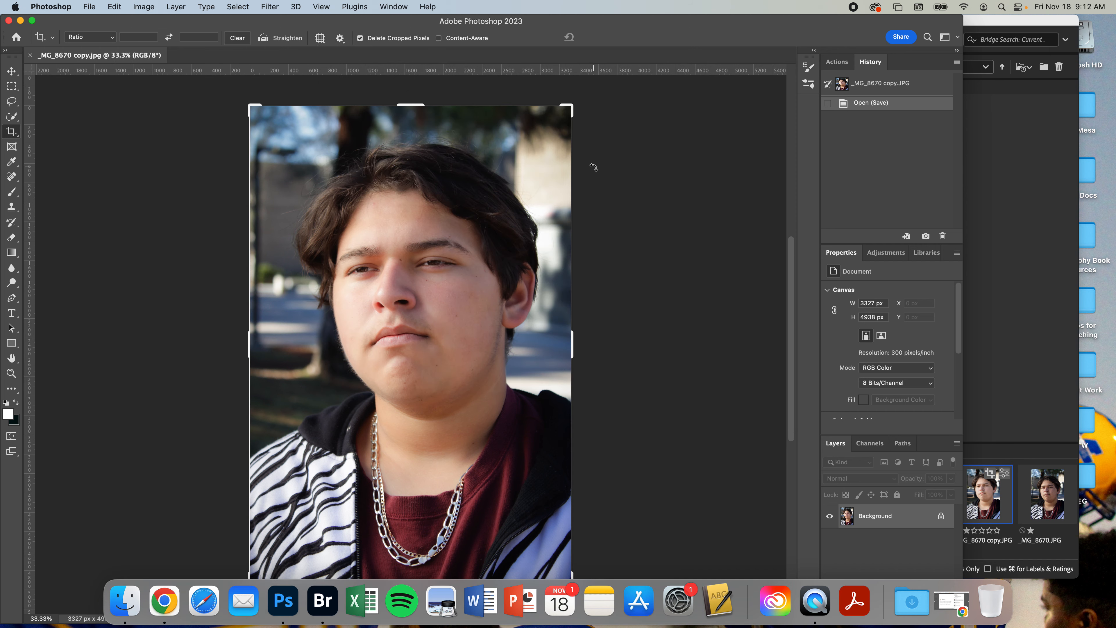
{"action": "key", "text": "super+w"}
Compare the edited copy with the original photo in full-screen preview, zooming in on the face
{"action": "left_click", "coordinate": [988, 459]}
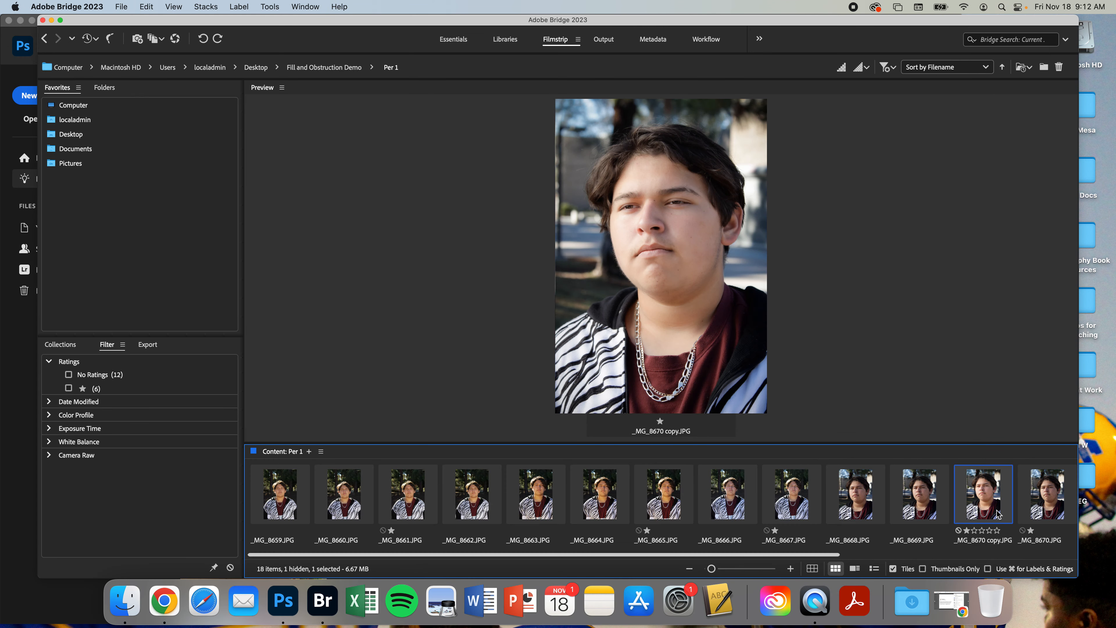
{"action": "left_click", "coordinate": [1050, 496]}
{"action": "key", "text": "space"}
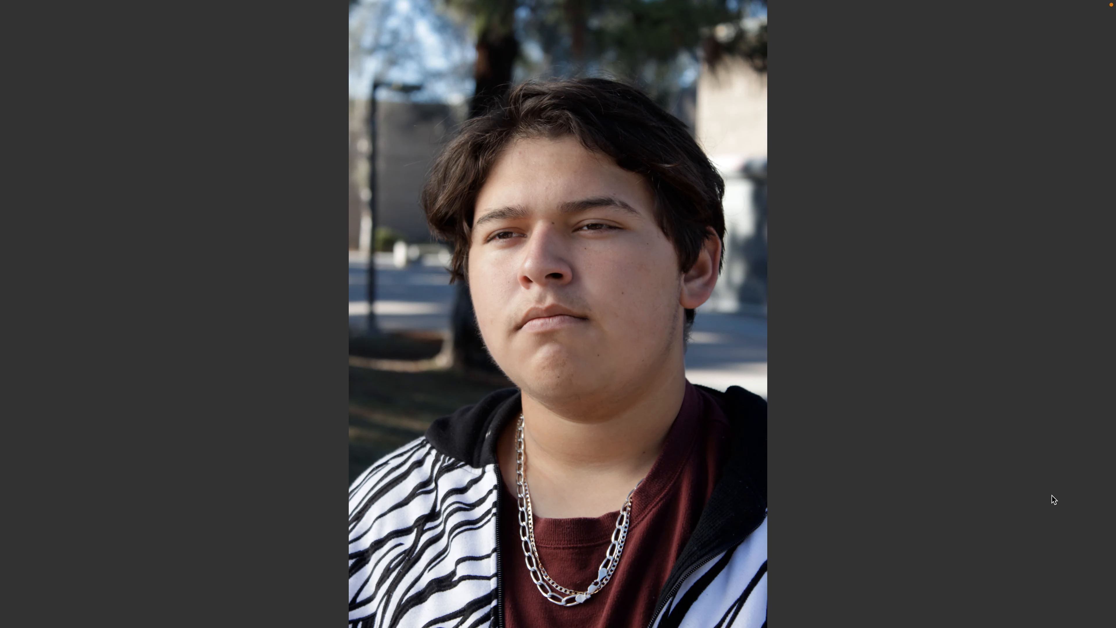
{"action": "key", "text": "Right"}
{"action": "key", "text": "Left"}
{"action": "key", "text": "Right"}
{"action": "key", "text": "Left"}
{"action": "key", "text": "Right"}
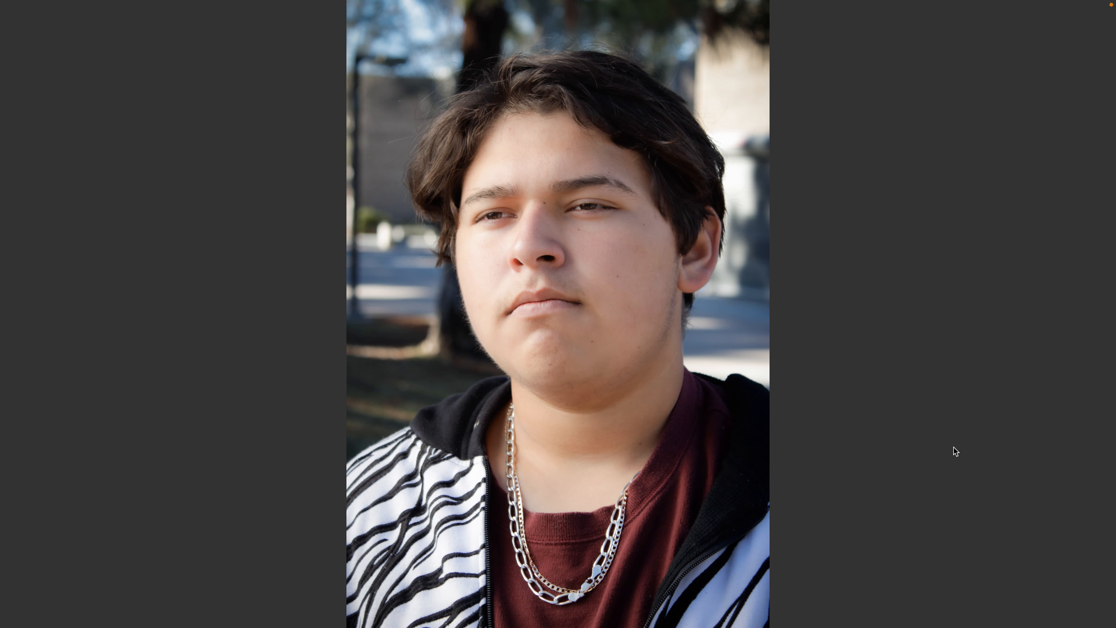
{"action": "left_click", "coordinate": [554, 282]}
{"action": "key", "text": "Left"}
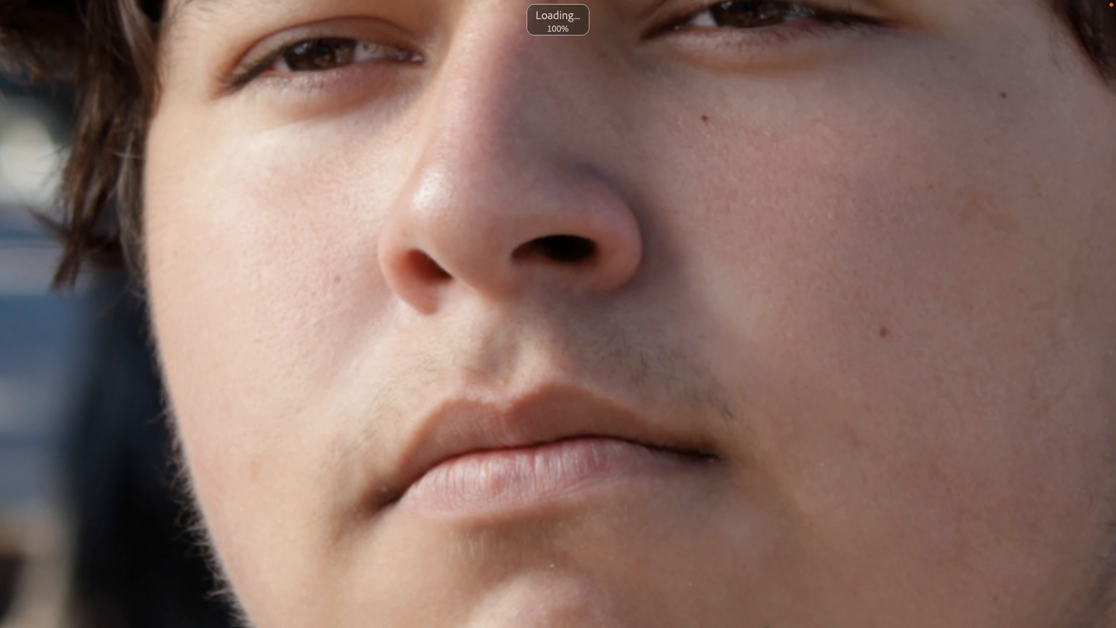
{"action": "key", "text": "Right"}
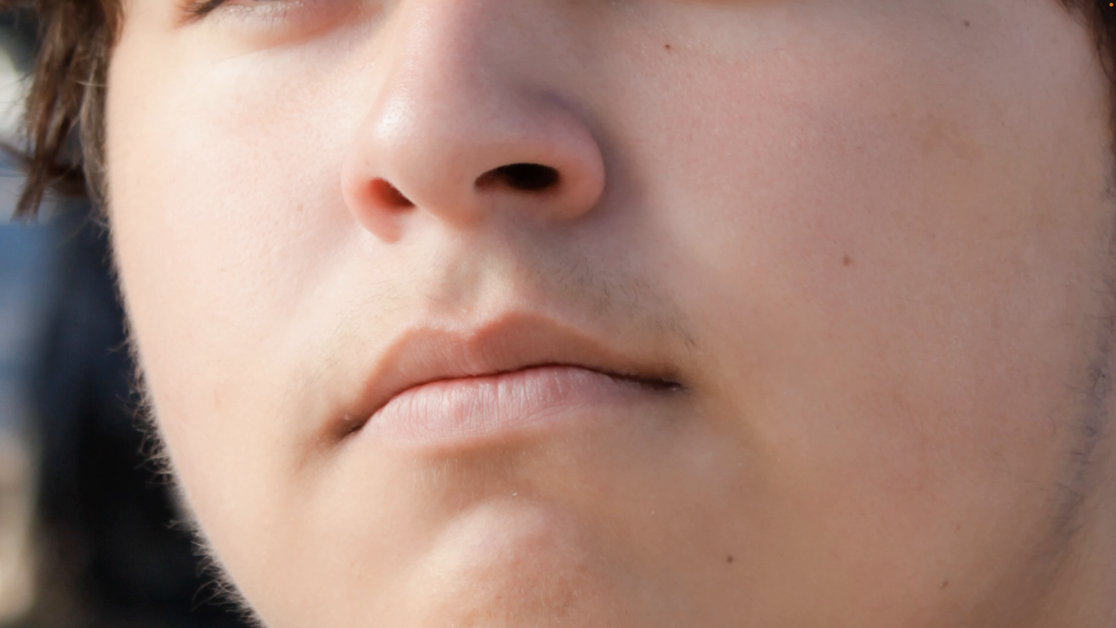